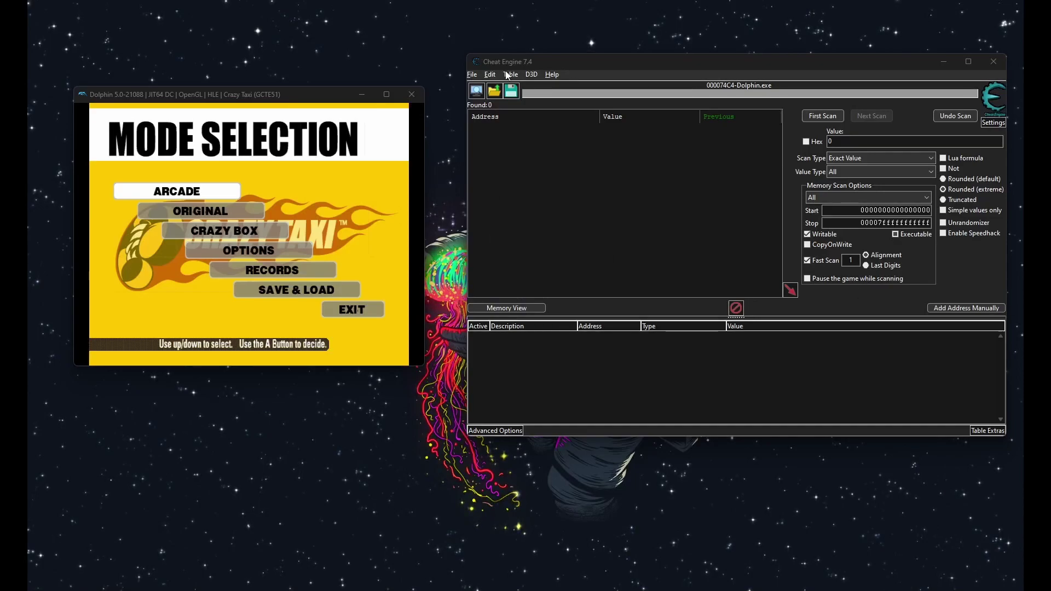
Step: Attach Cheat Engine to the Dolphin process that is running Crazy Taxi
left_click(477, 89)
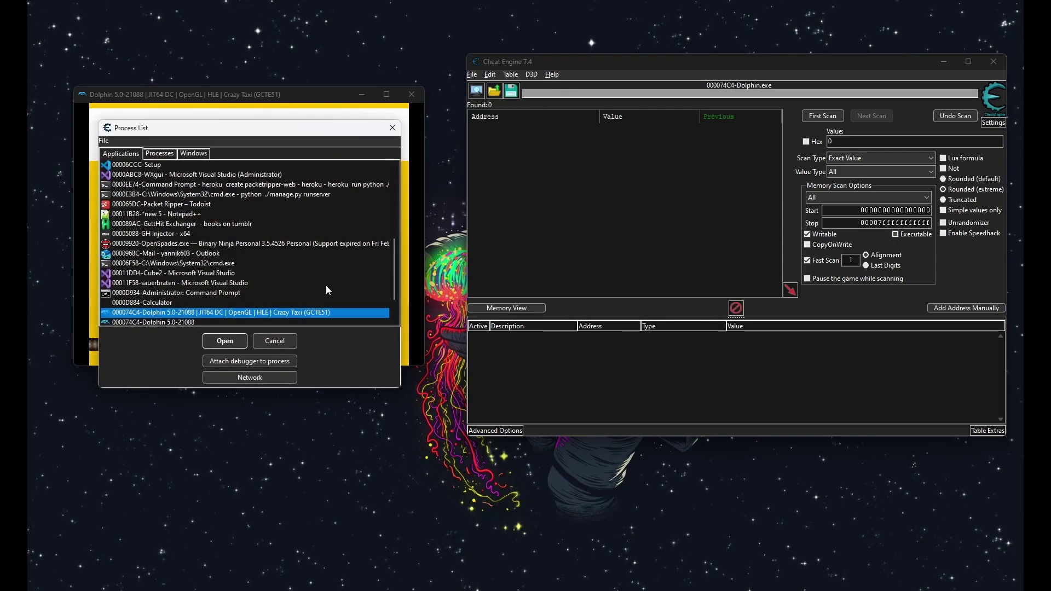
double_click(273, 313)
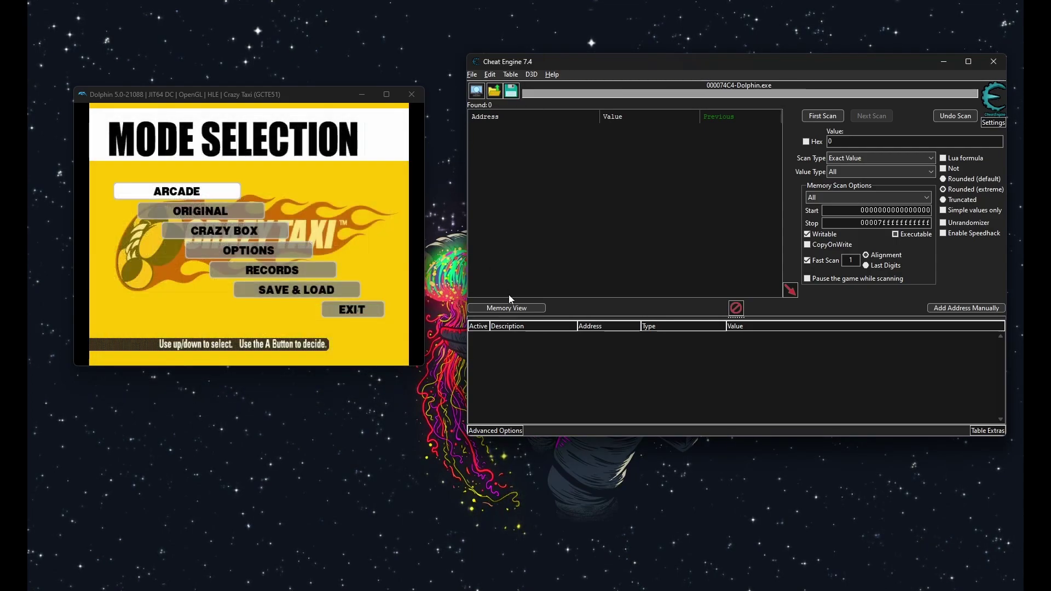
Step: Enable the MEM_IMAGE and MEM_MAPPED memory region types in the scan settings
left_click(472, 76)
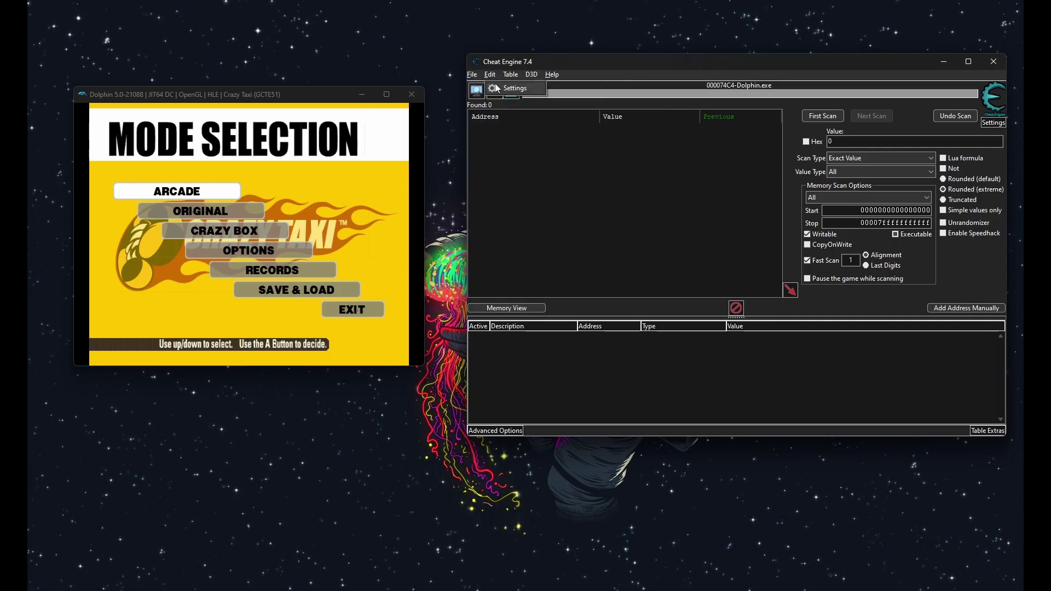
left_click(496, 88)
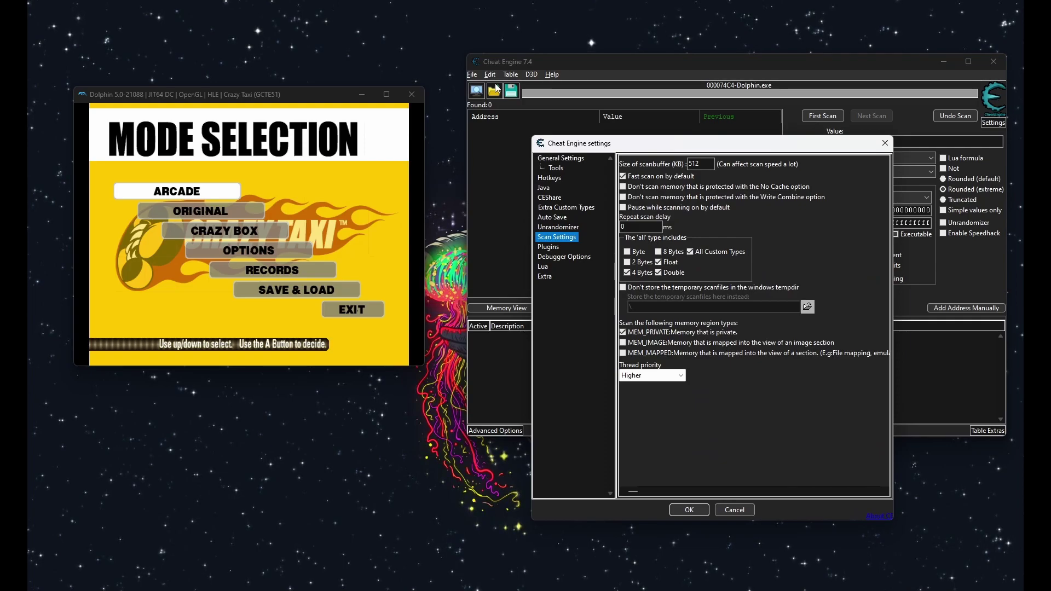
left_click(628, 345)
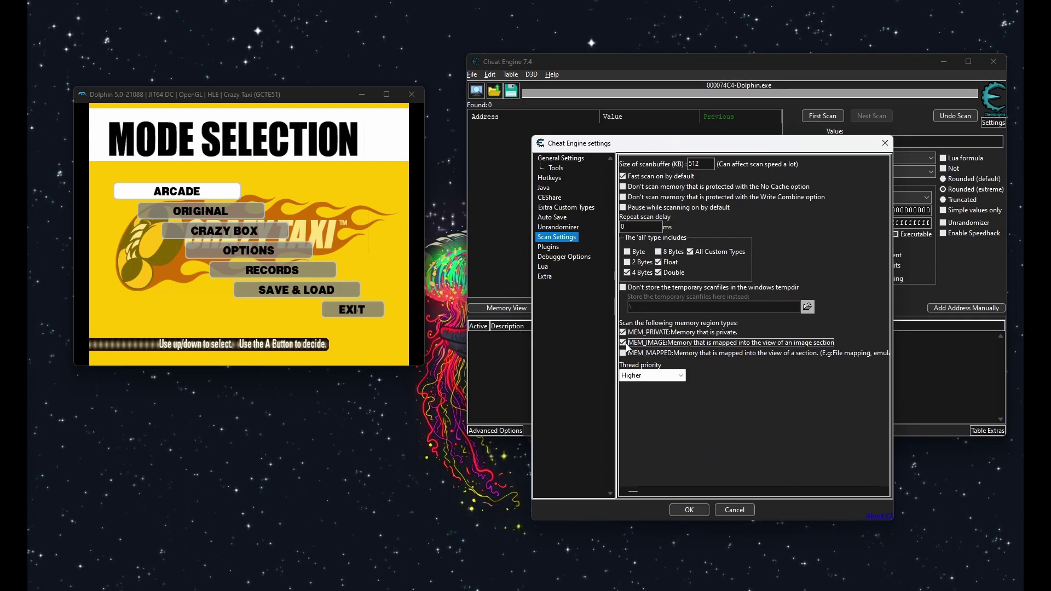
left_click(625, 353)
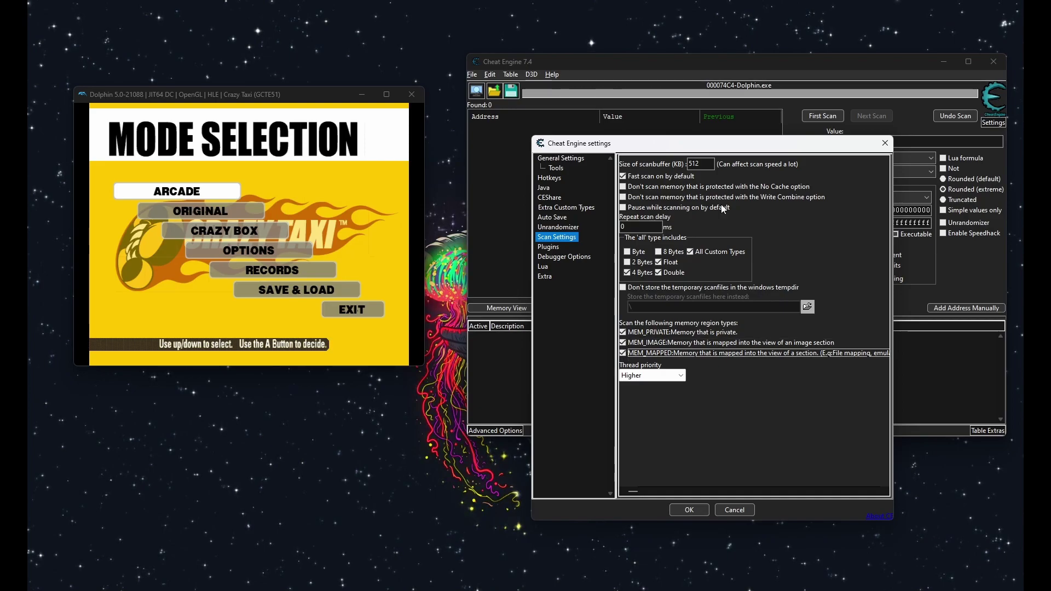
left_click_drag(681, 135, 608, 93)
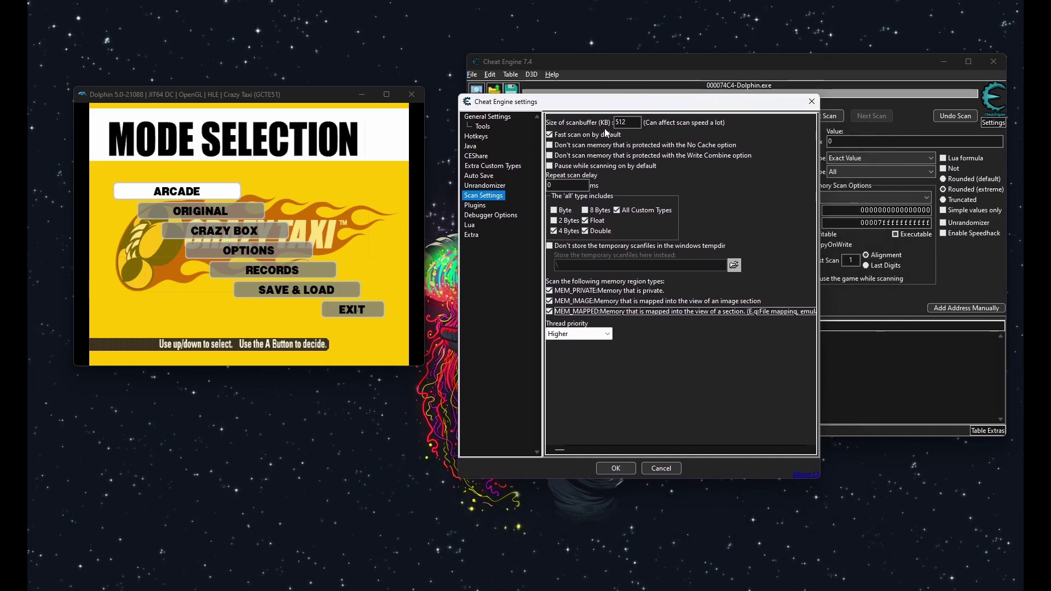
Step: Enable the 2 Byte Big Endian and 4 Byte Big Endian custom types and save the settings
left_click(483, 165)
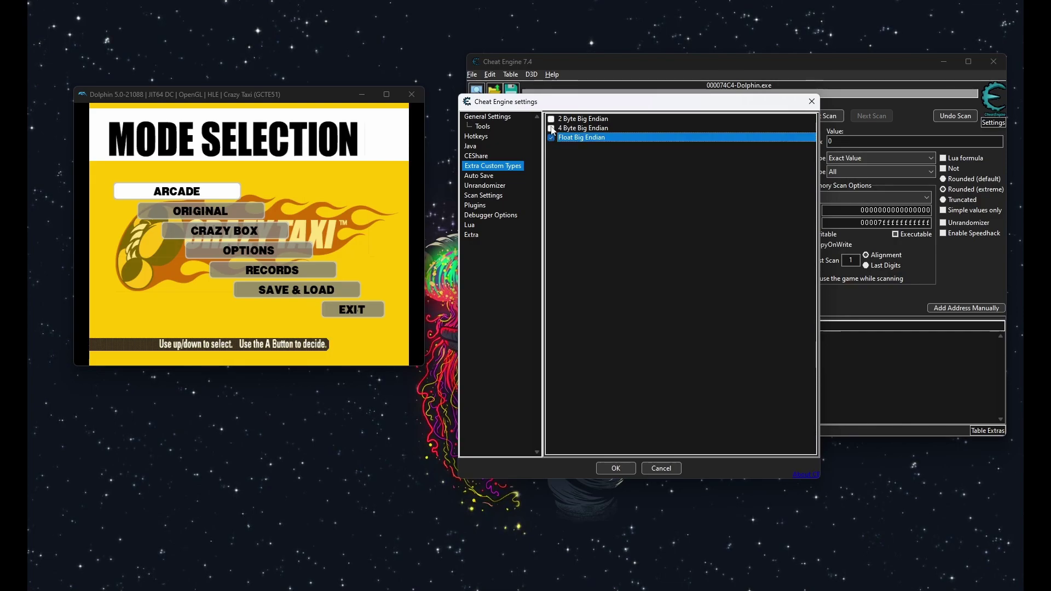
left_click(552, 128)
left_click(551, 119)
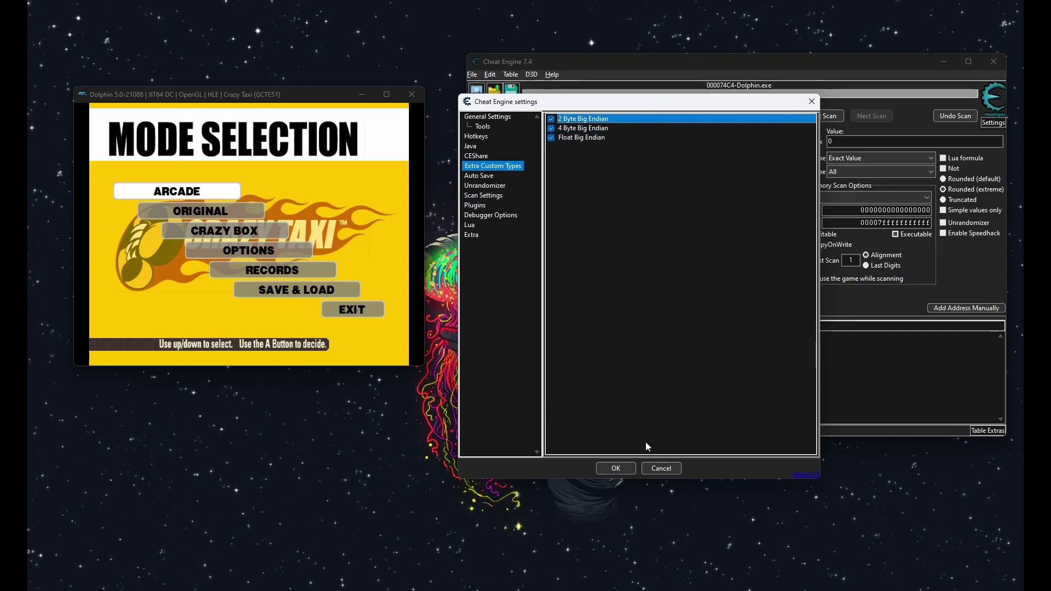
left_click(616, 469)
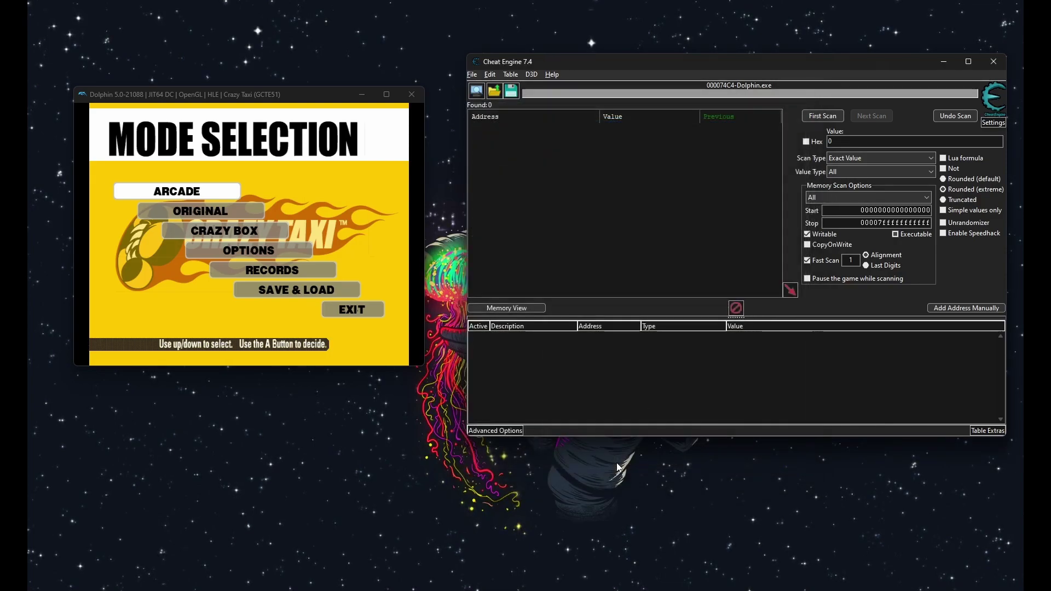
Step: Check in the scan settings which value types the 'All' type includes
left_click(472, 74)
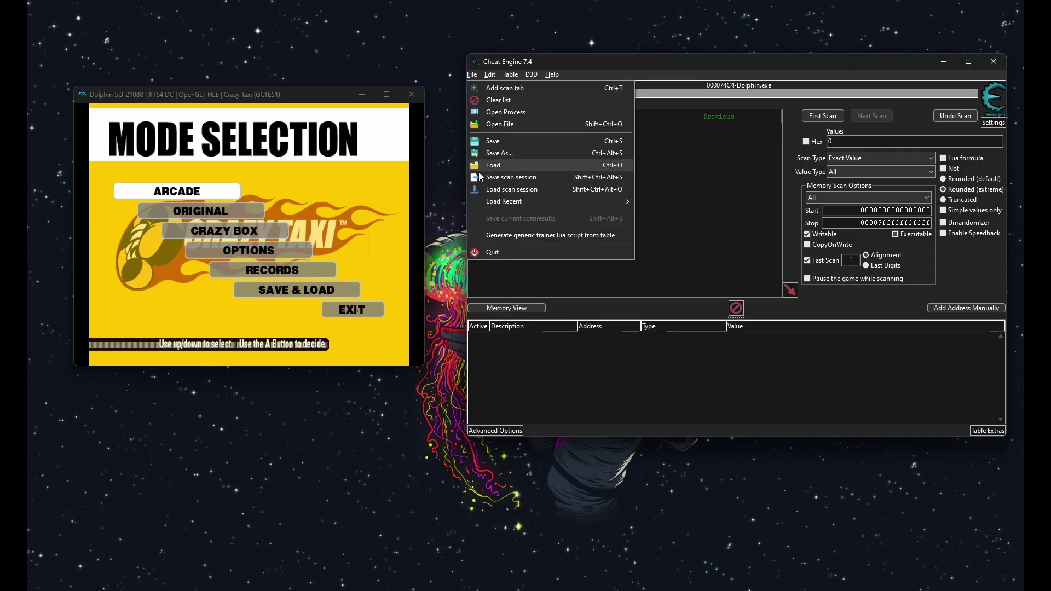
left_click(489, 75)
left_click(498, 120)
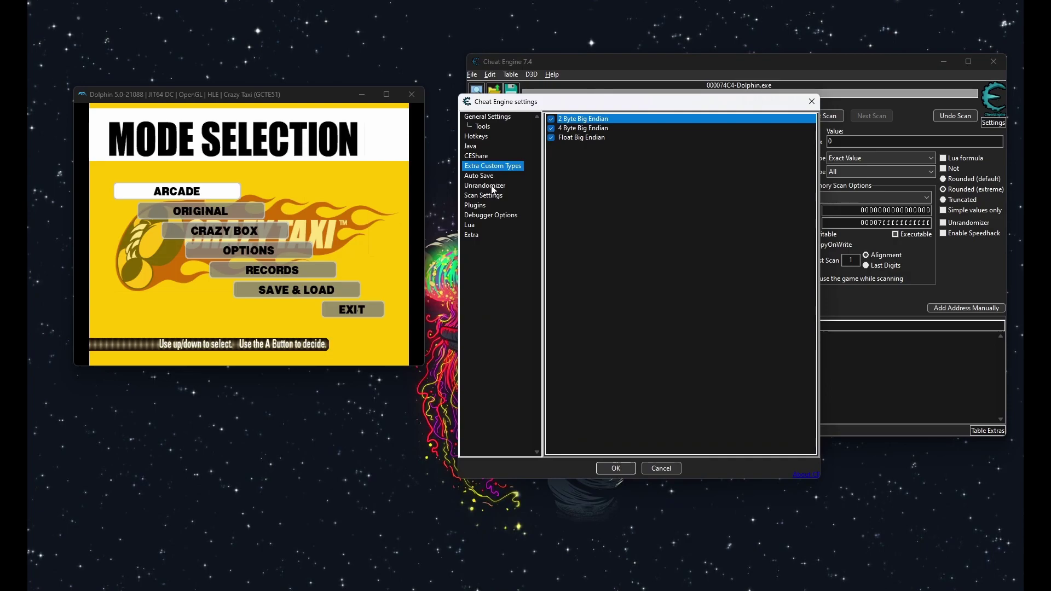
left_click(494, 186)
left_click(492, 196)
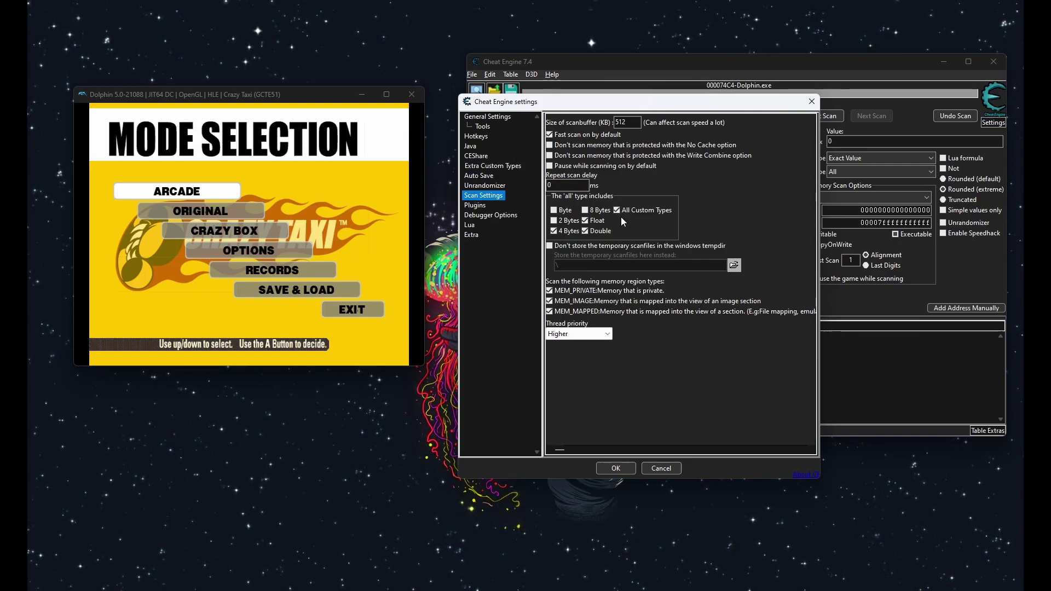
left_click(615, 469)
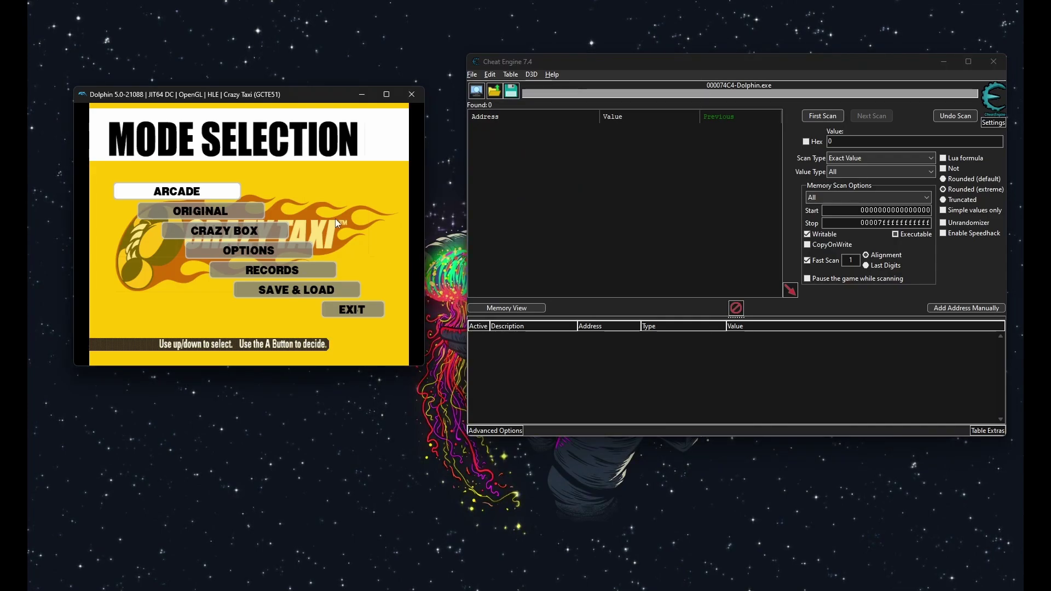
Step: Switch to Dolphin and start an Arcade game with the Work for 3 Minutes option and Axel as the driver
key("Return")
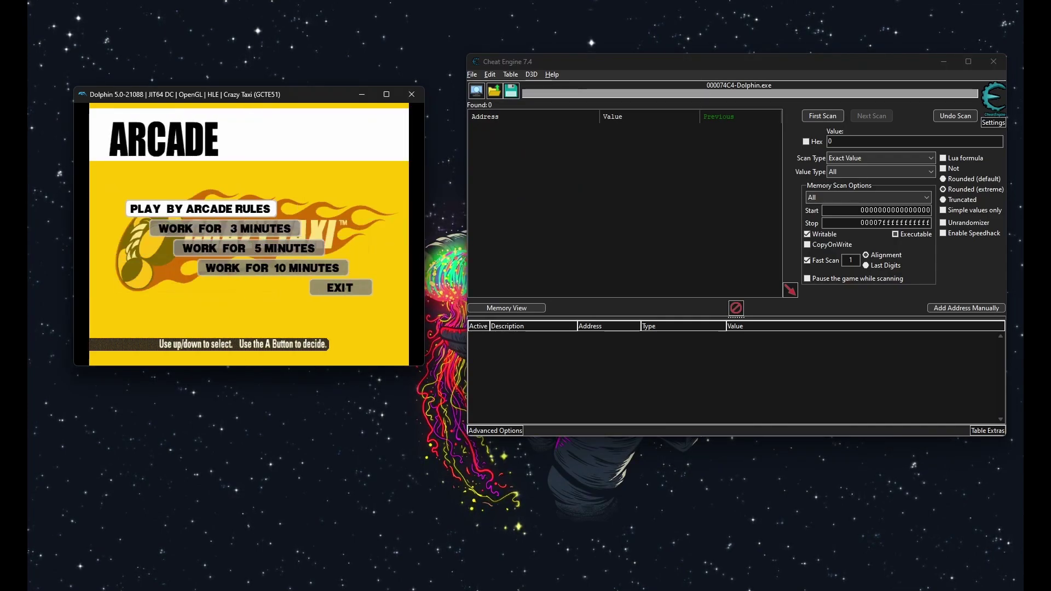
key("Down")
key("Return")
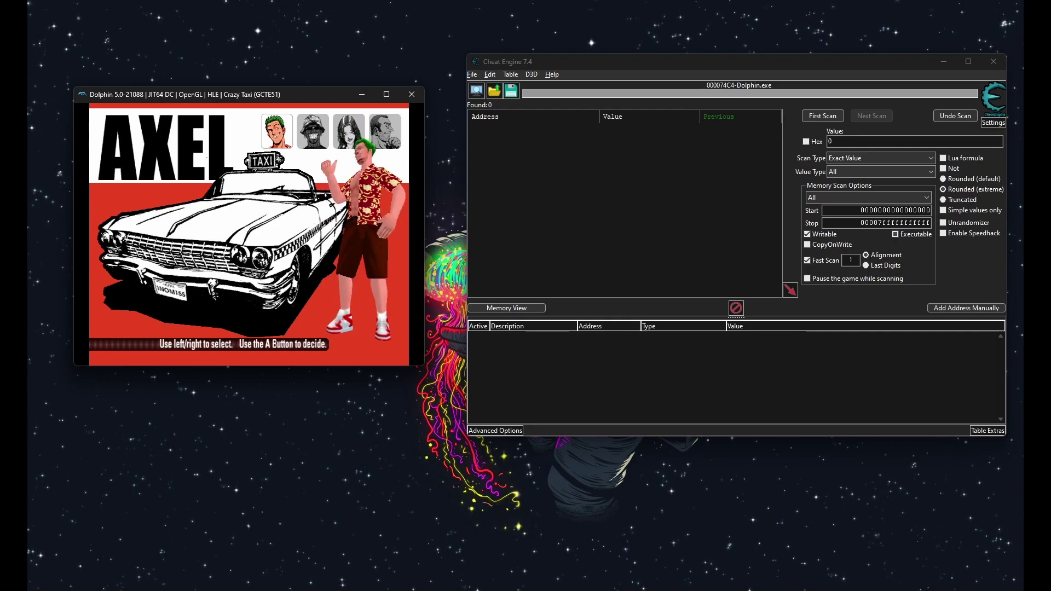
key("Return")
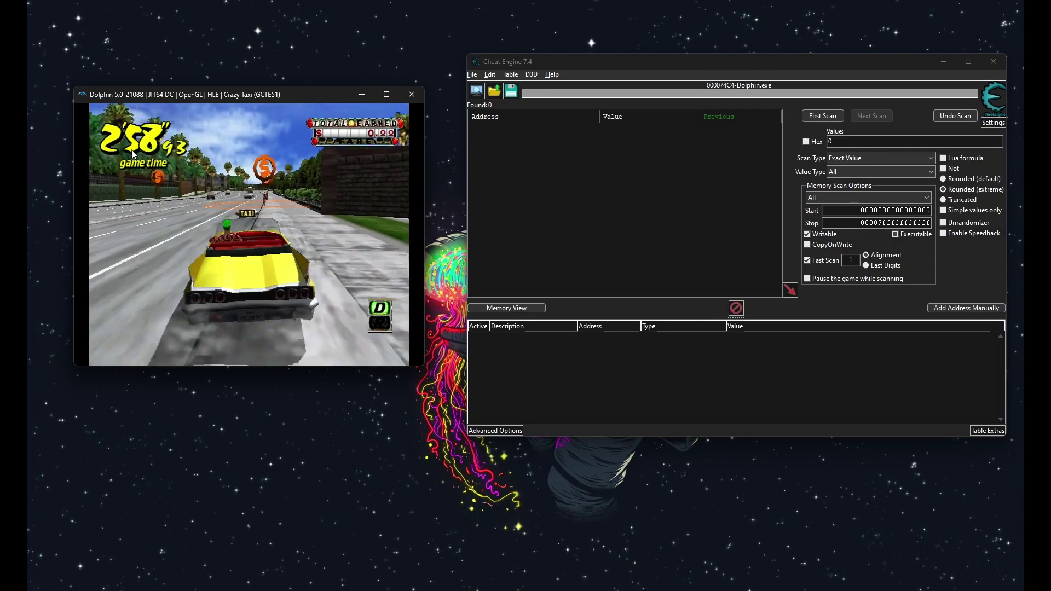
Step: Pause the game and run a first scan in Cheat Engine for an unknown initial value with value type All
key("Return")
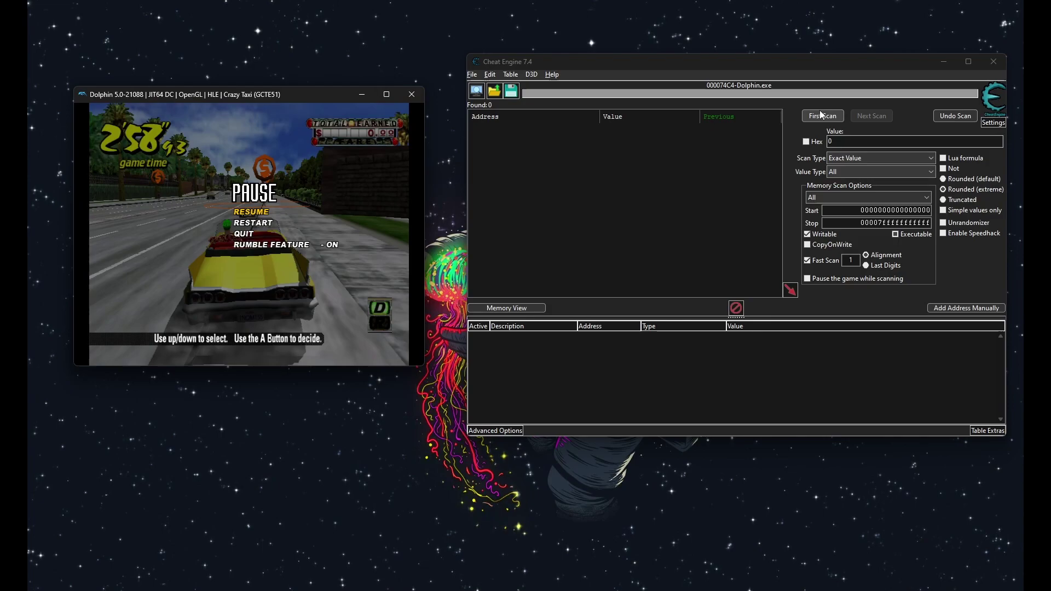
left_click(854, 172)
left_click(846, 171)
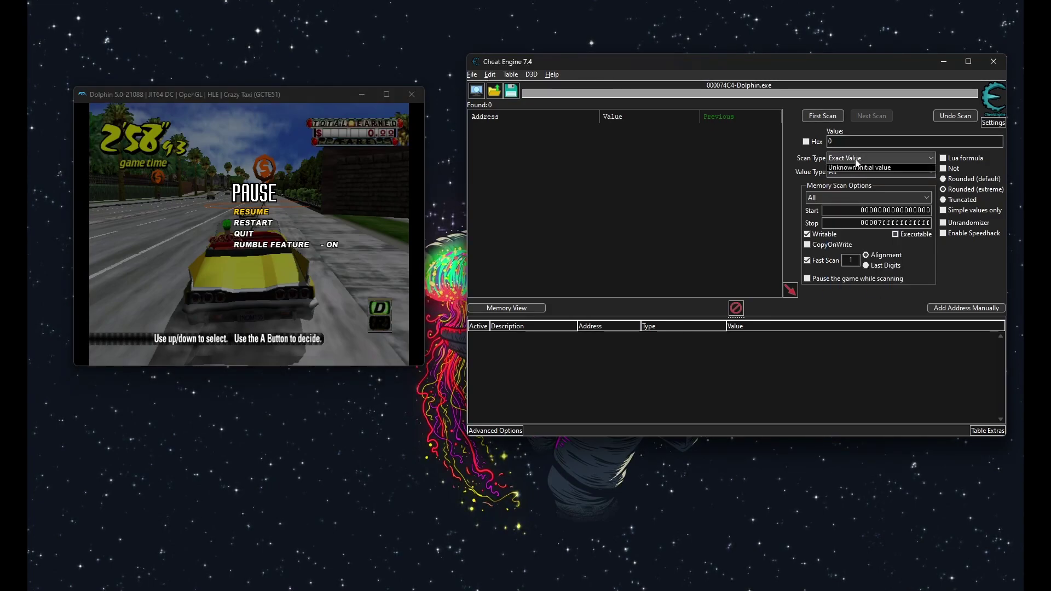
left_click(857, 159)
left_click(859, 202)
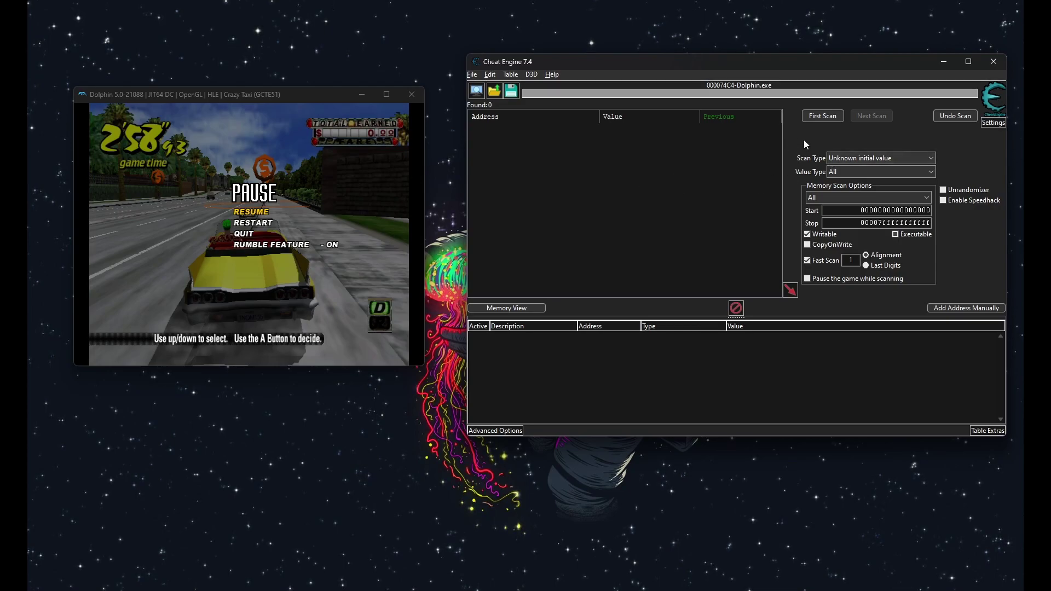
left_click(829, 117)
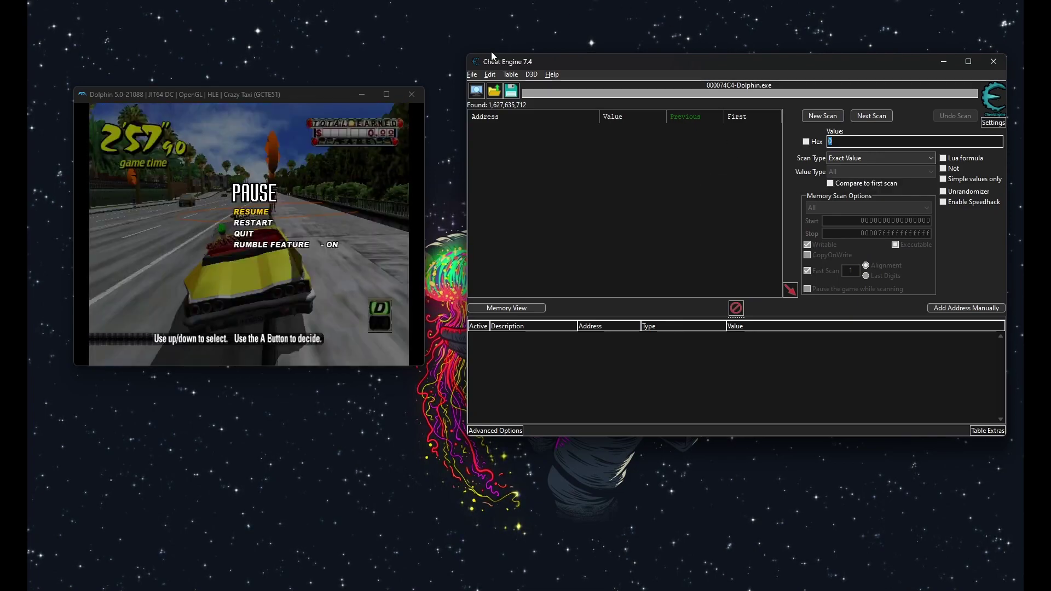
Step: Review the hotkeys assigned to the decreased-value and increased-value next scans in the settings
left_click(490, 74)
left_click(504, 92)
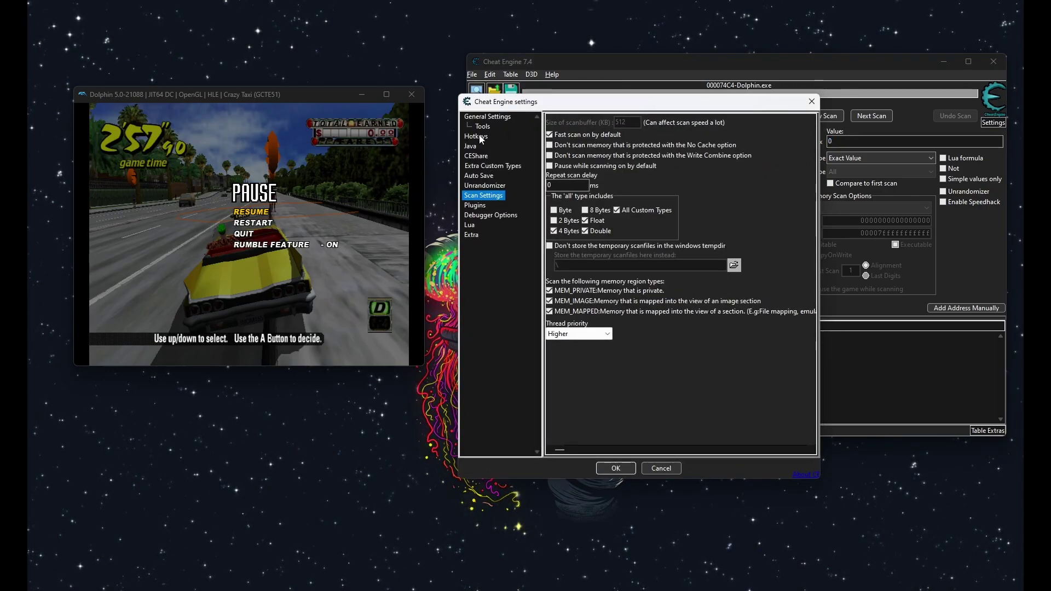
left_click(480, 137)
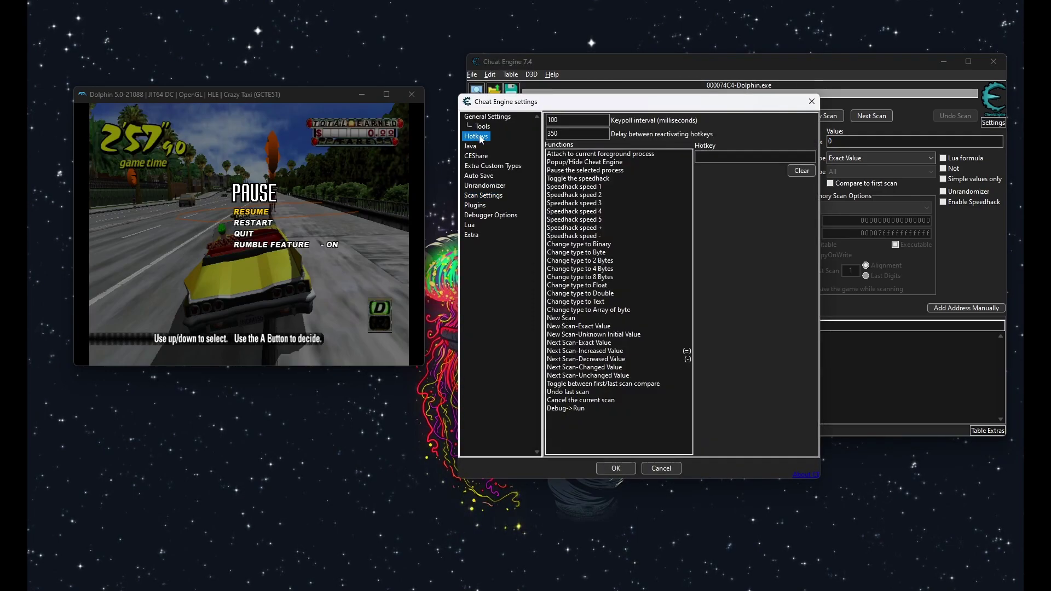
left_click(654, 355)
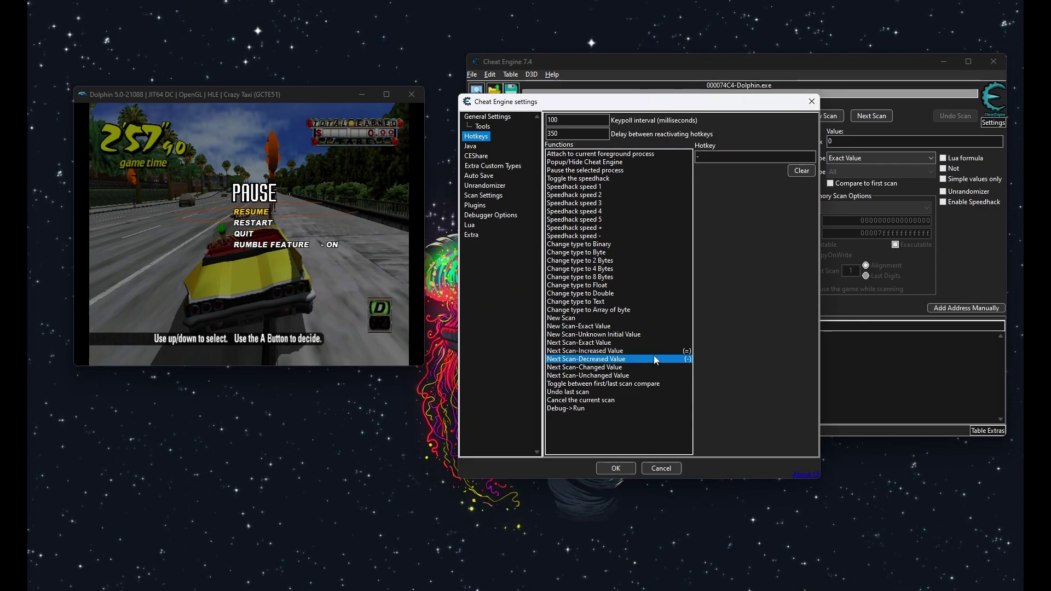
key("Up")
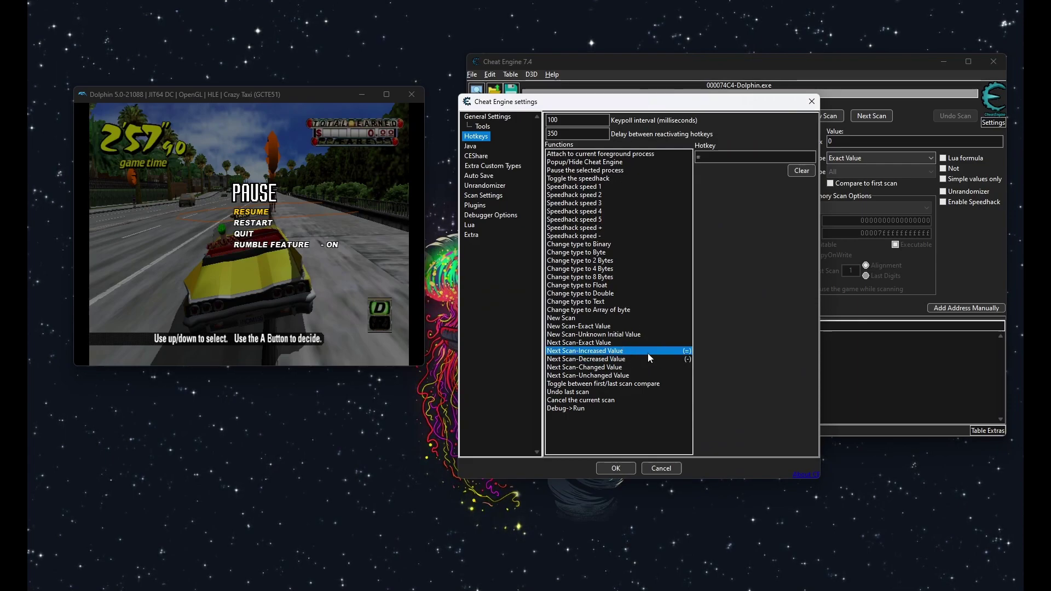
left_click(615, 469)
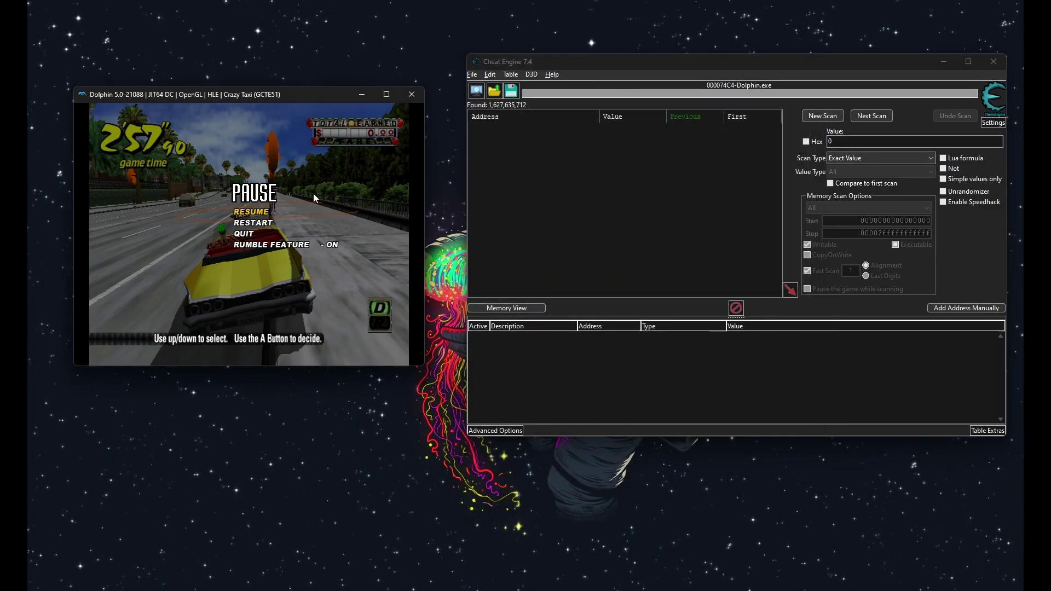
Step: Resume the game and repeatedly narrow the results with Decreased value scans while the game timer counts down
key("Return")
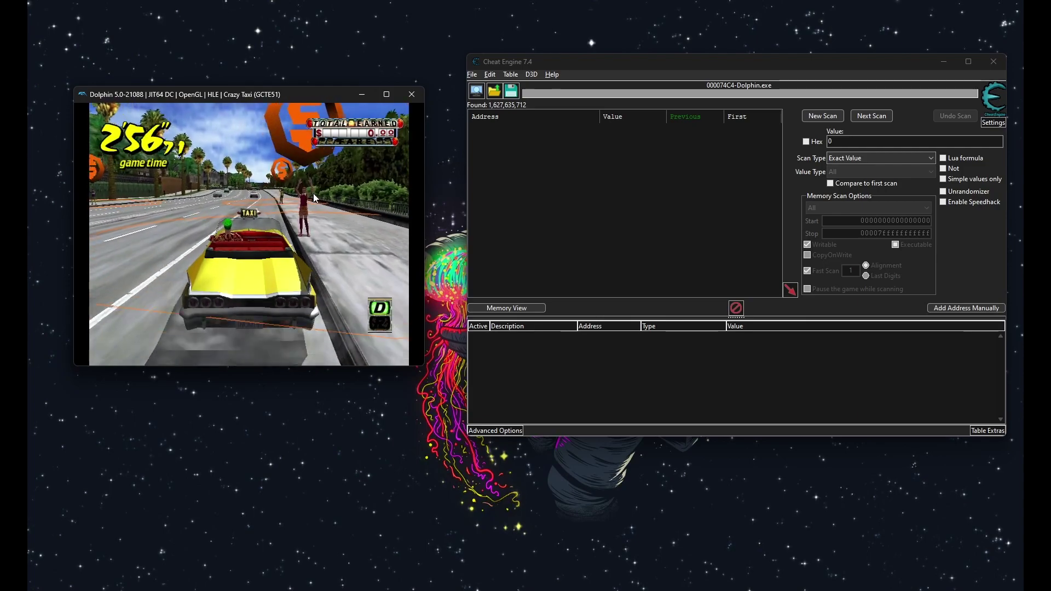
key("F2")
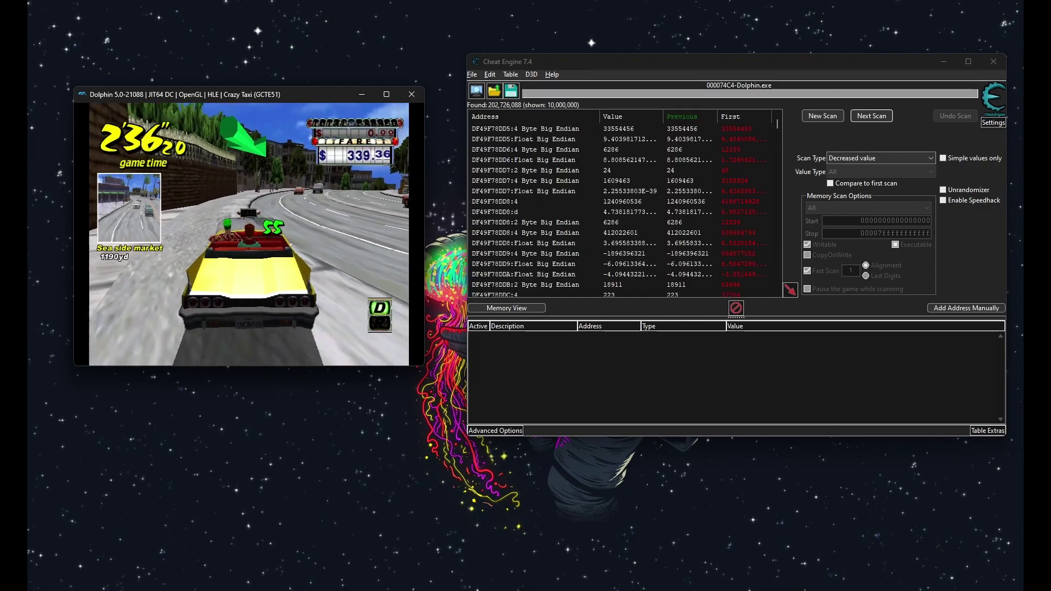
key("F2")
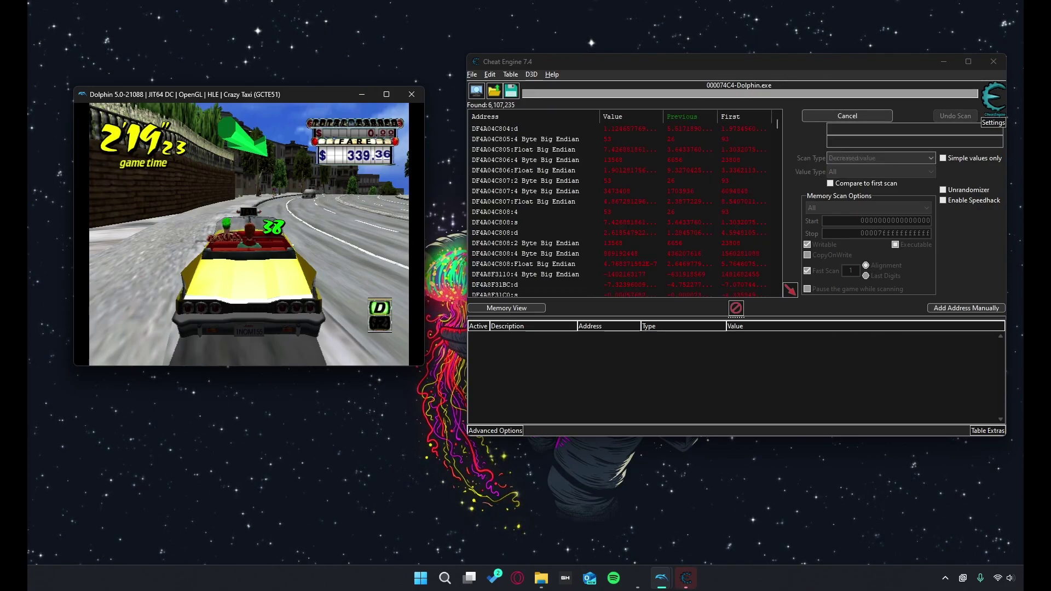
scroll(693, 229, "down", 8)
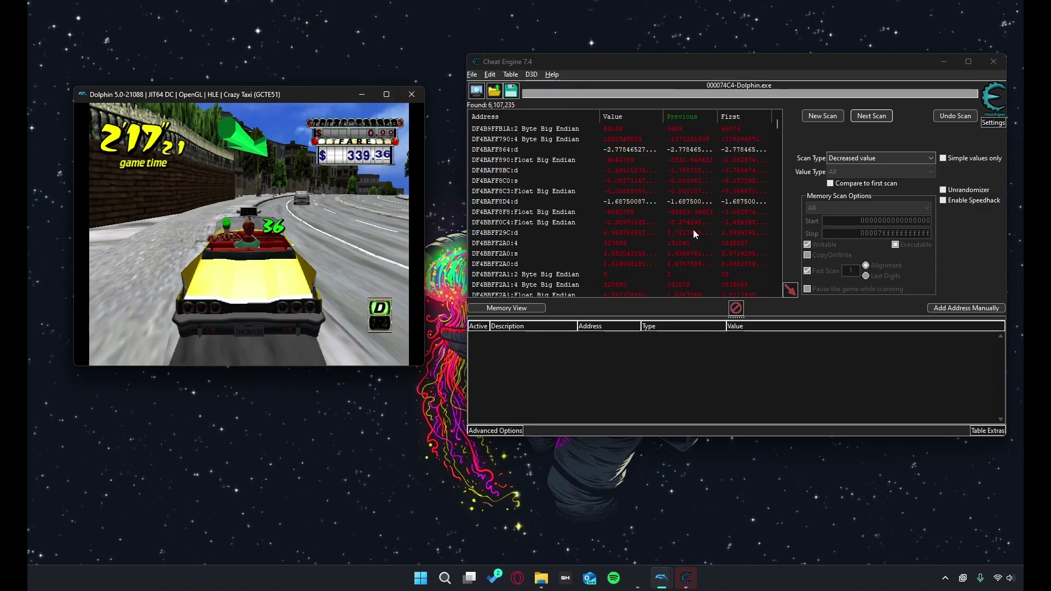
key("Return")
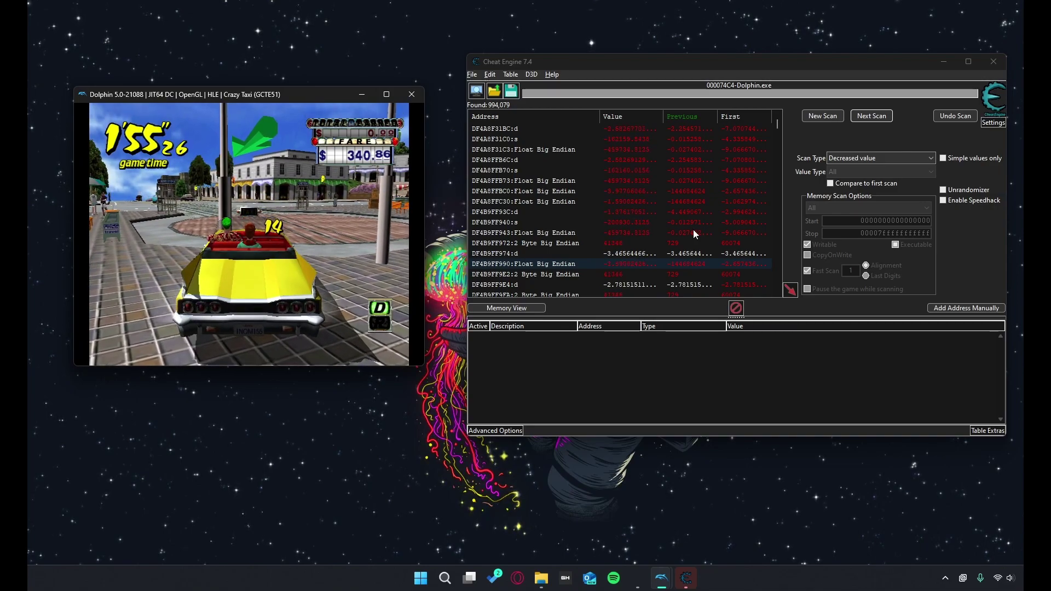
key("Return")
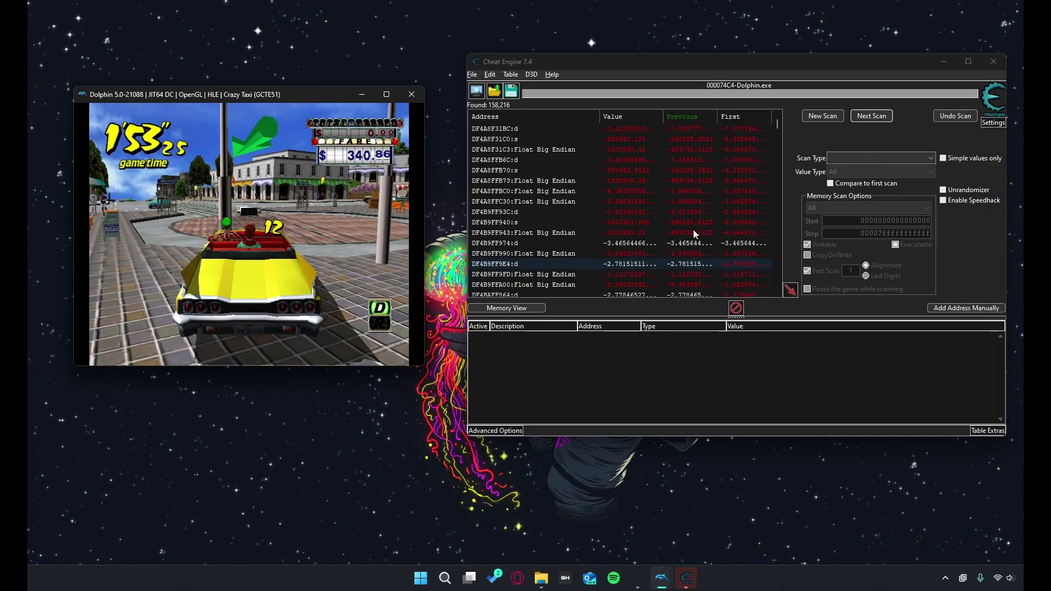
key("Return")
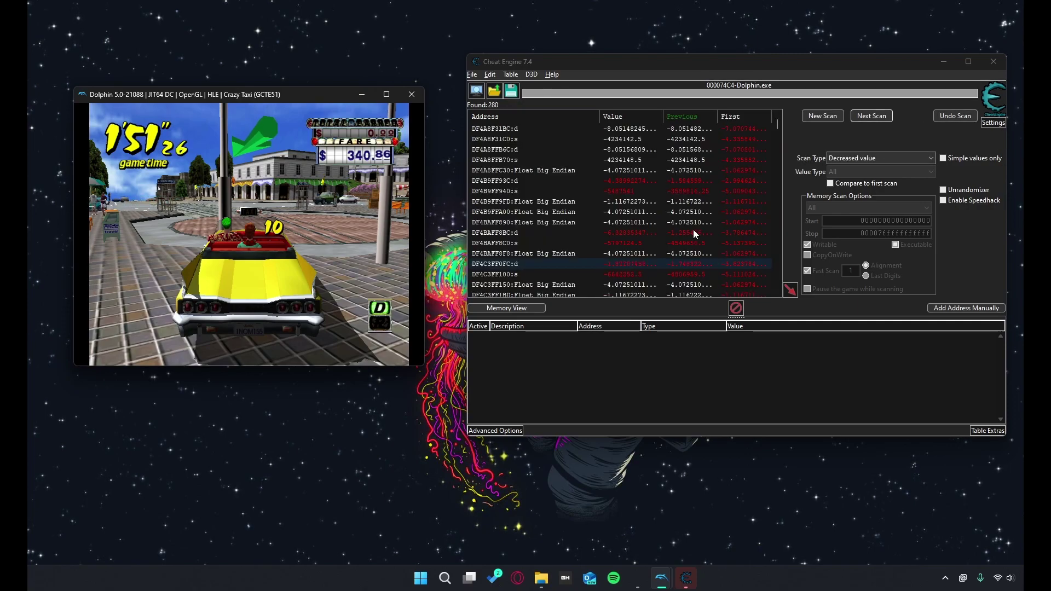
key("Return")
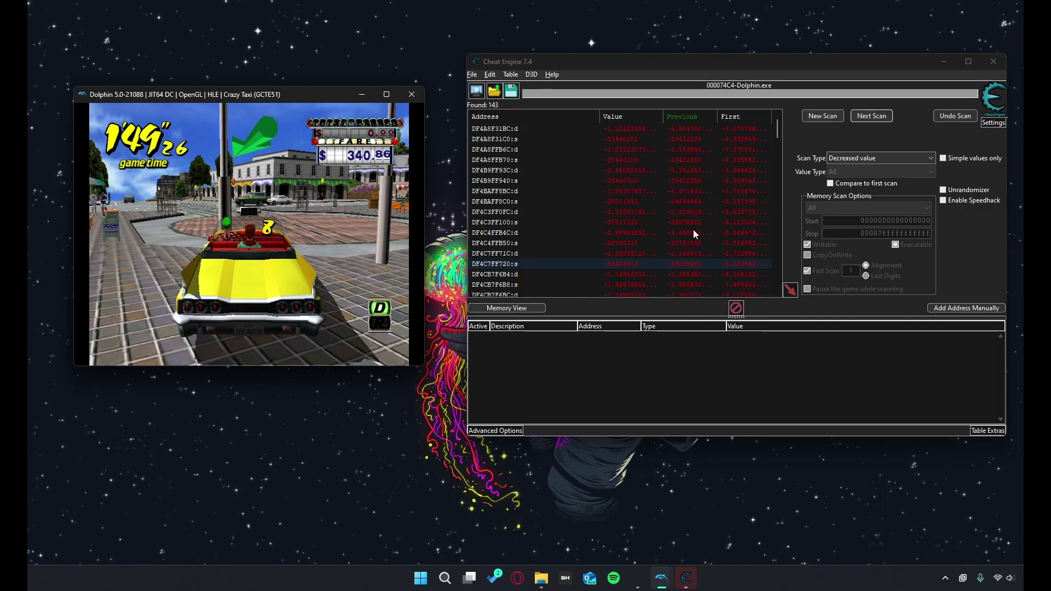
key("Return")
key("Return")
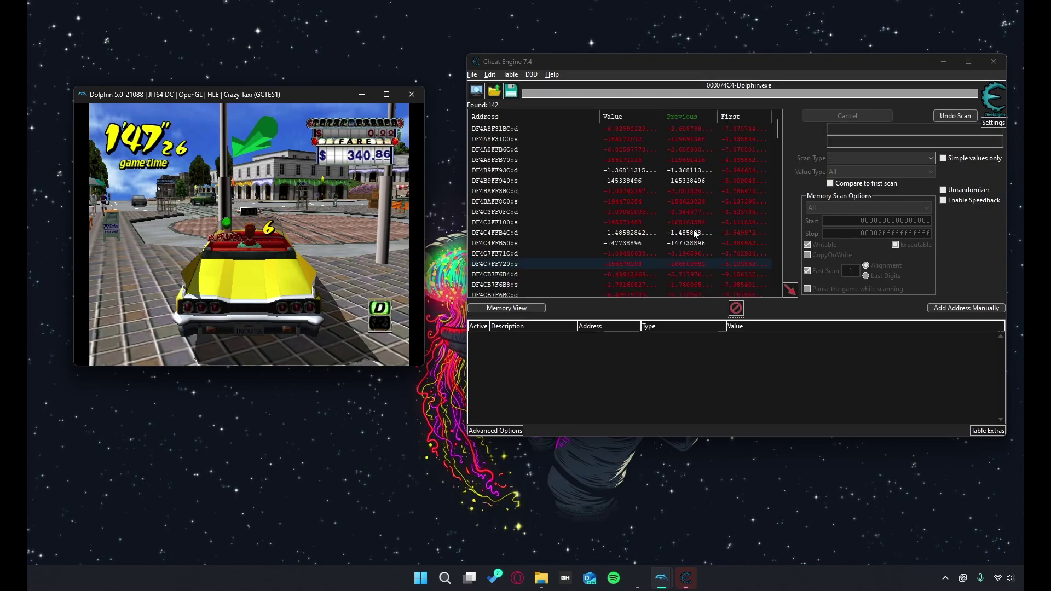
Step: Run another Decreased value scan and narrow the results to values between 0 and 20000
key("Return")
key("Return")
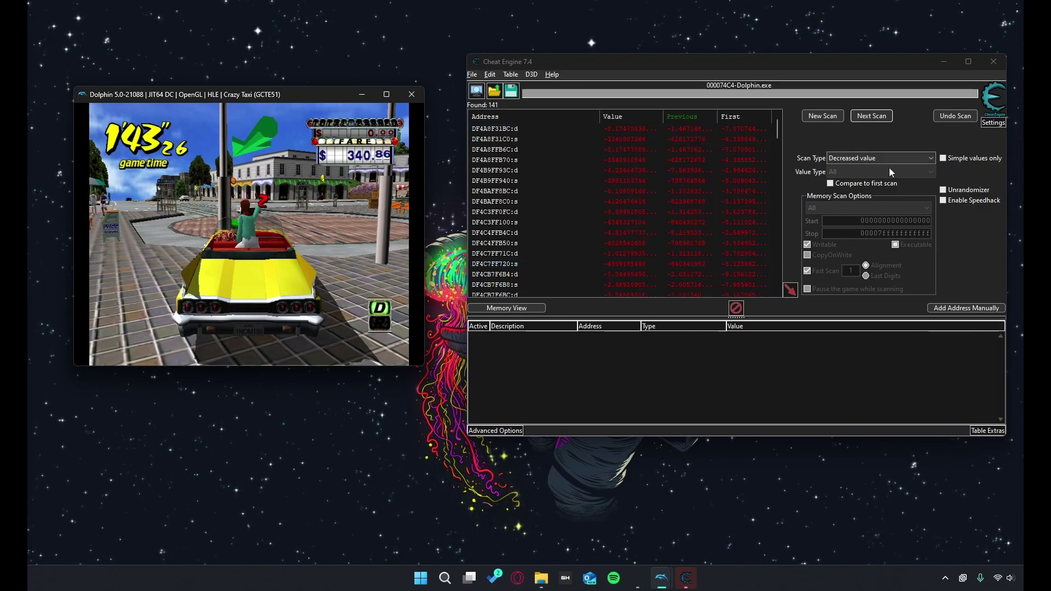
left_click(874, 159)
left_click(873, 159)
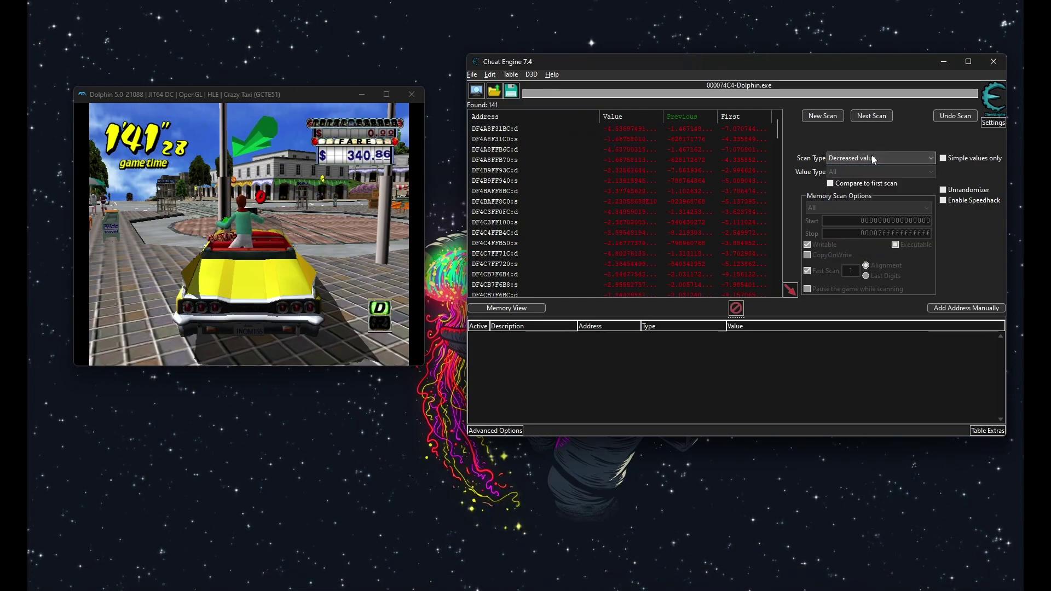
left_click(874, 158)
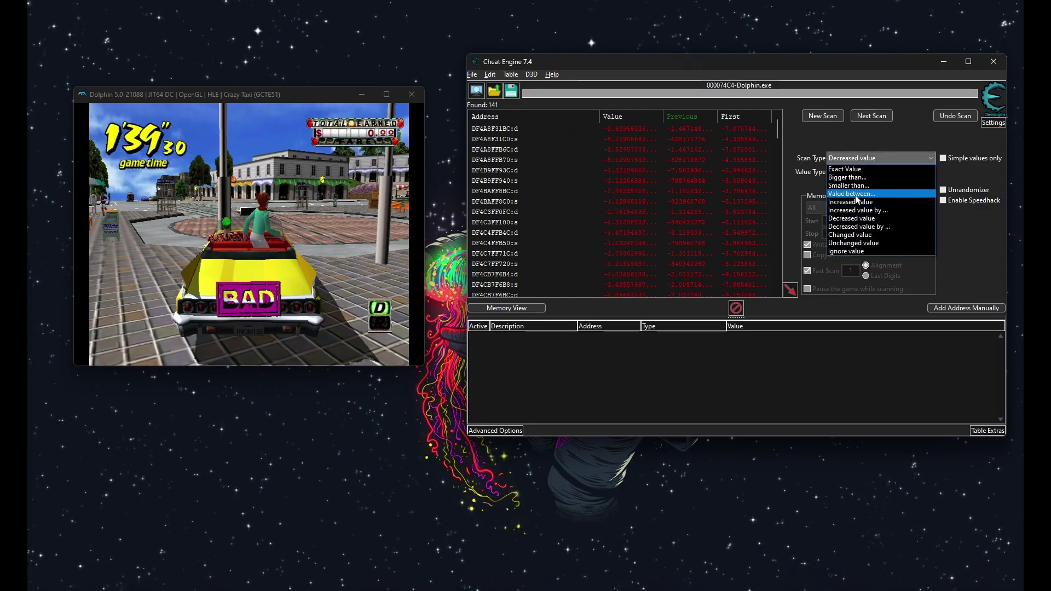
left_click(852, 194)
key("Tab")
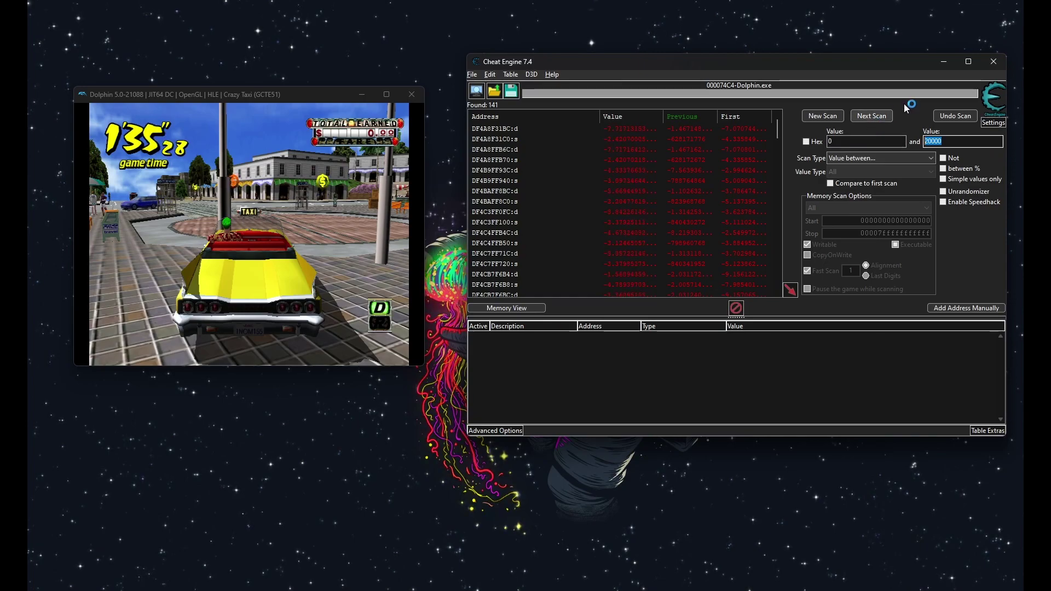
left_click(871, 116)
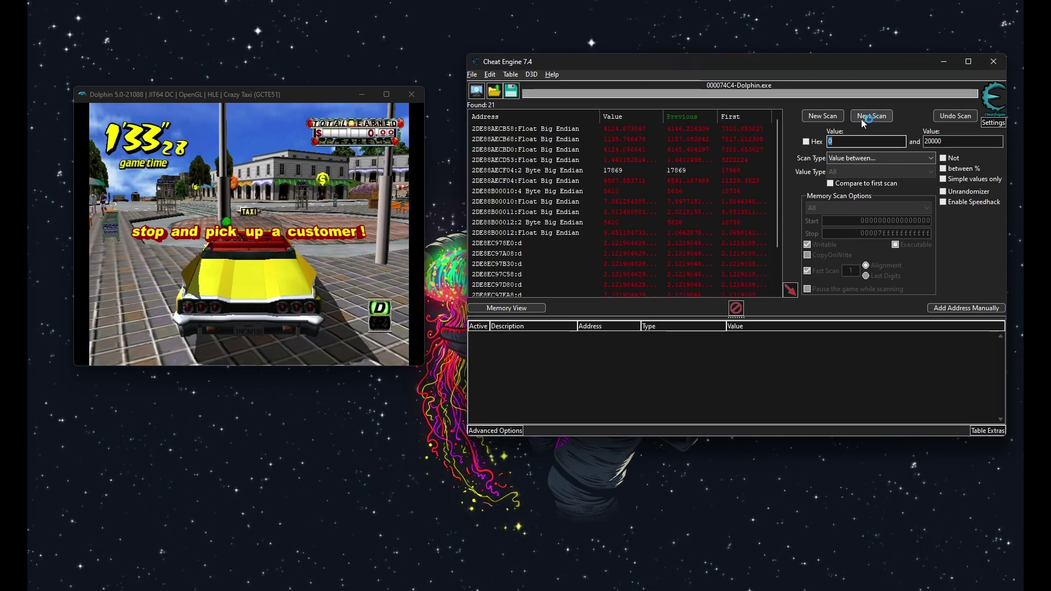
left_click(879, 116)
left_click(879, 116)
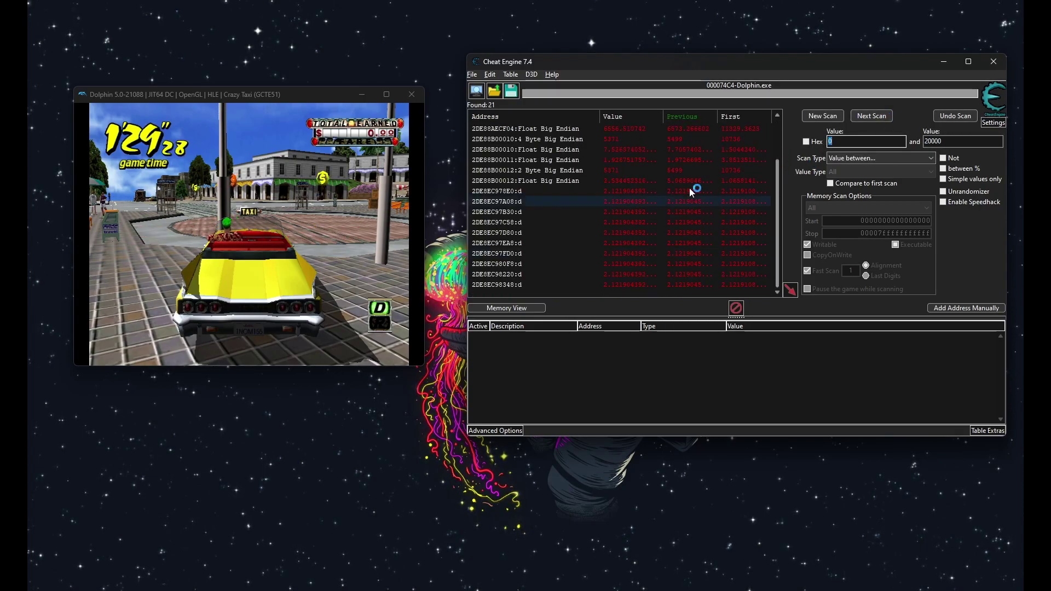
Step: Compare the remaining results and add 2DE88B00012 (2 Byte Big Endian), 2DE88B00010 (4 Byte Big Endian) and 2DE88AECF04 (2 Byte Big Endian) to the address list
scroll(688, 189, "down", 2)
left_click(668, 172)
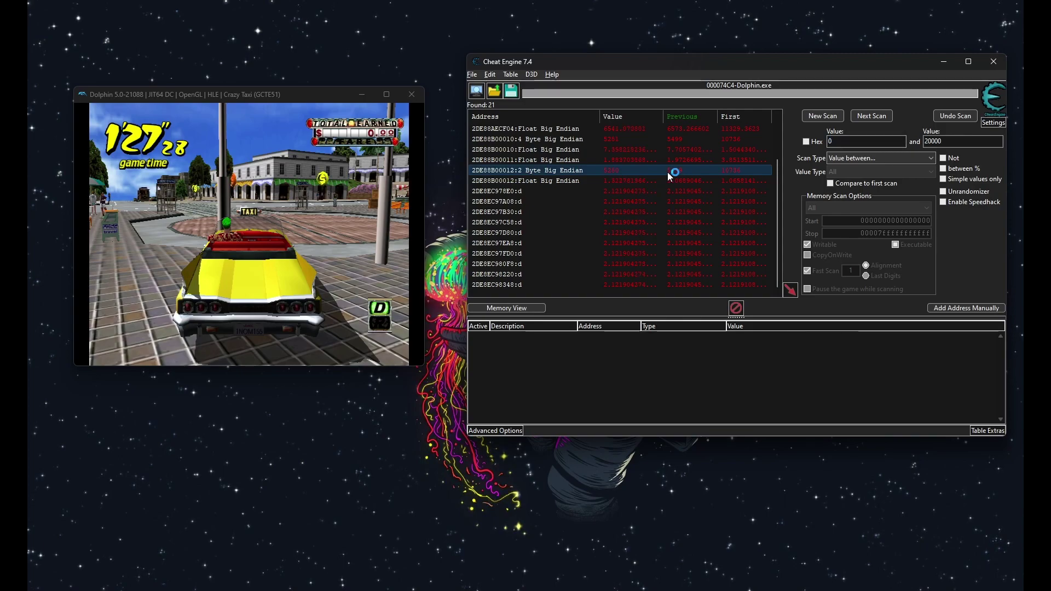
scroll(594, 156, "up", 2)
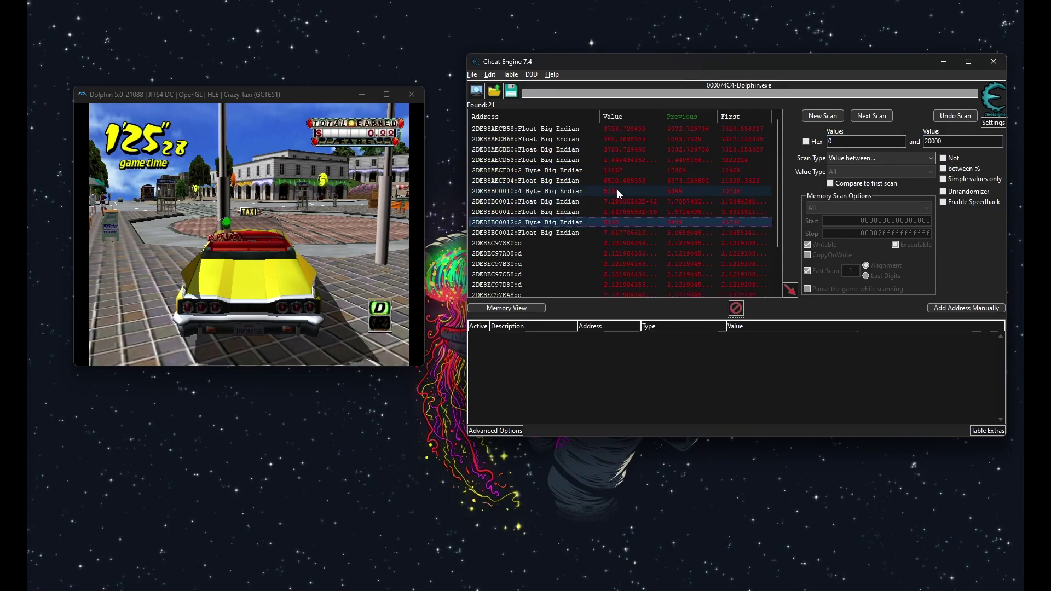
scroll(620, 229, "down", 2)
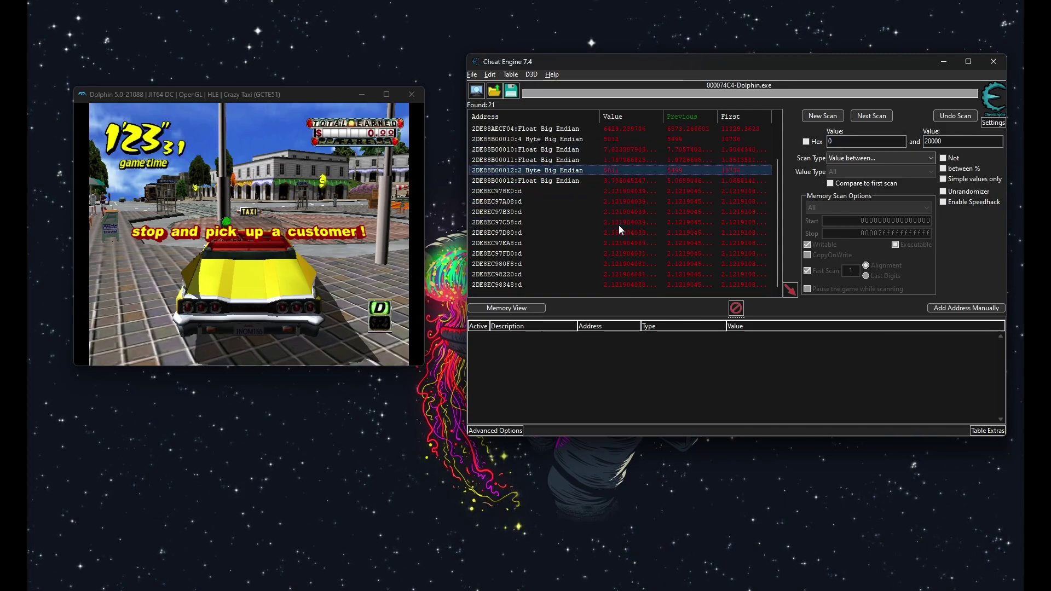
scroll(644, 232, "up", 2)
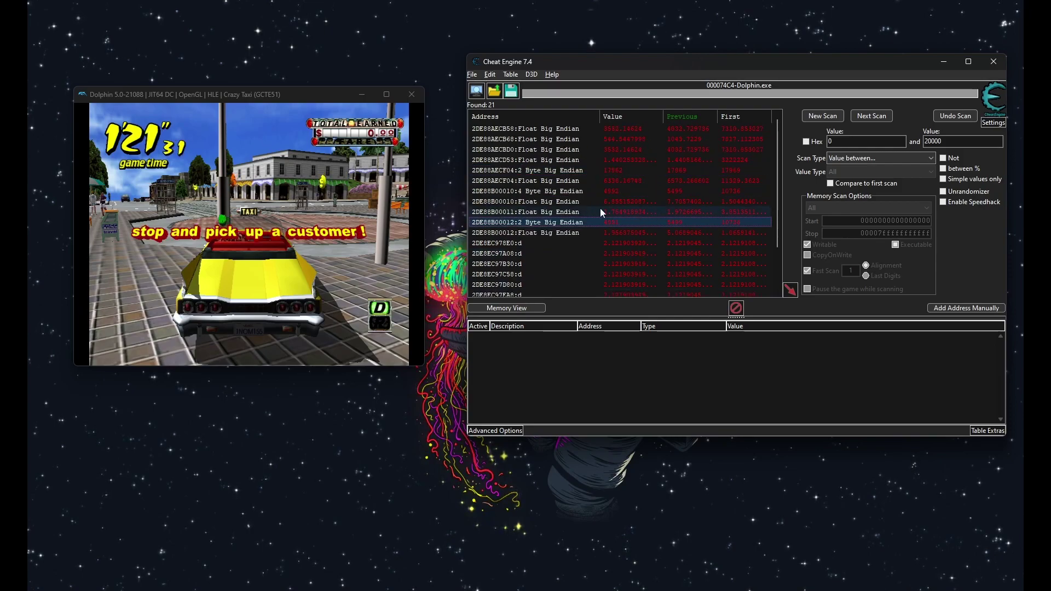
double_click(556, 223)
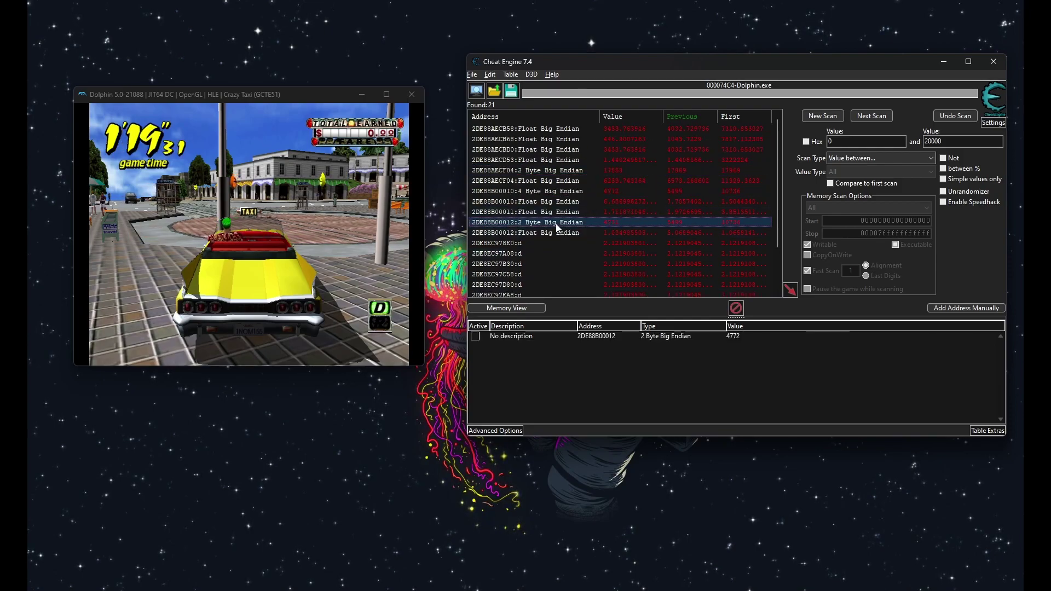
double_click(604, 192)
double_click(587, 172)
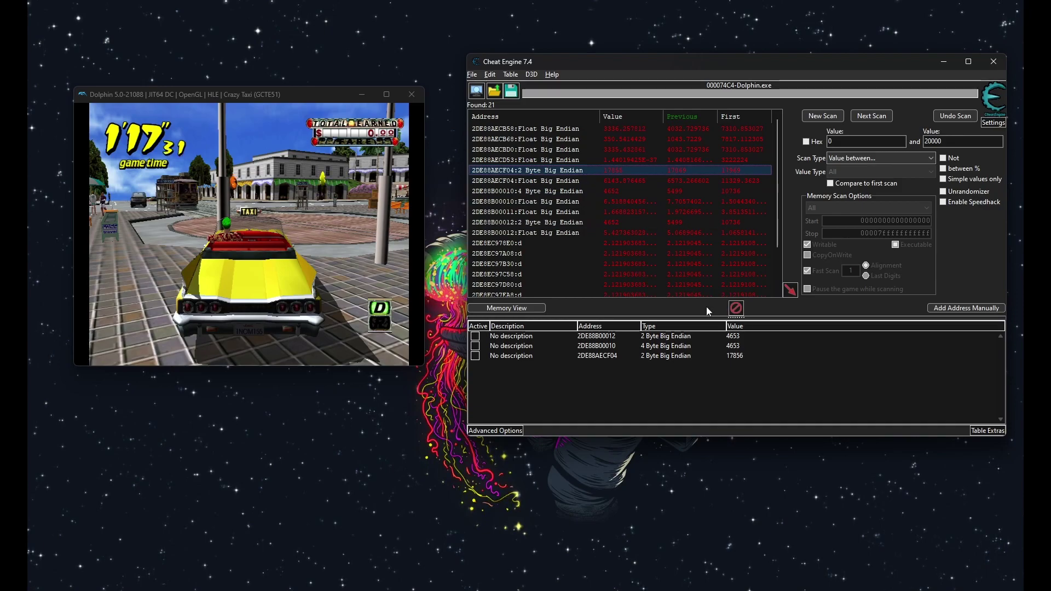
Step: Test the timer candidates by setting 2DE88B00012 and 2DE88B00010 in turn to 20000
double_click(735, 336)
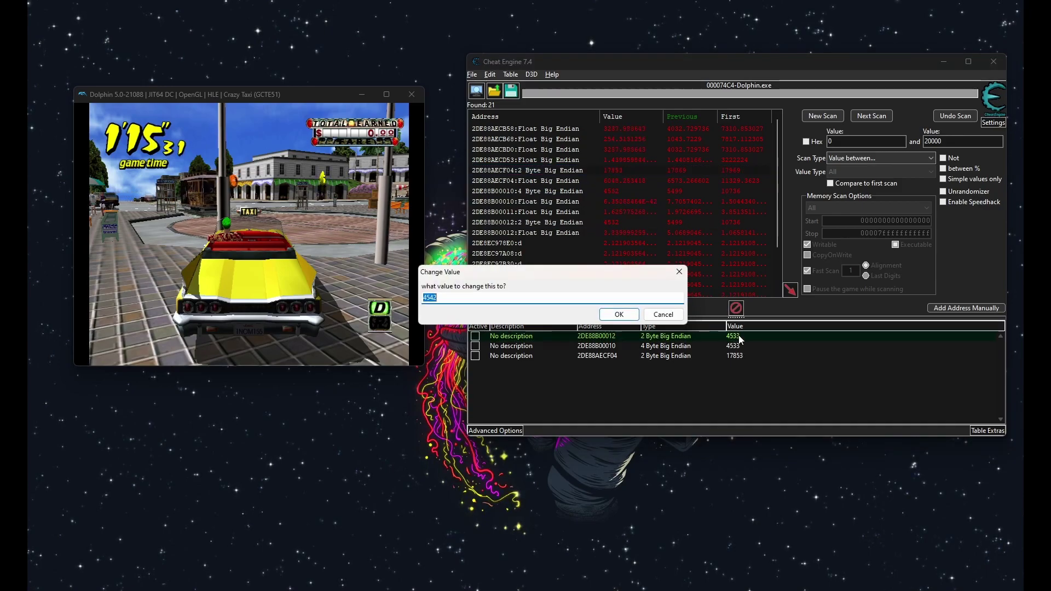
key("Return")
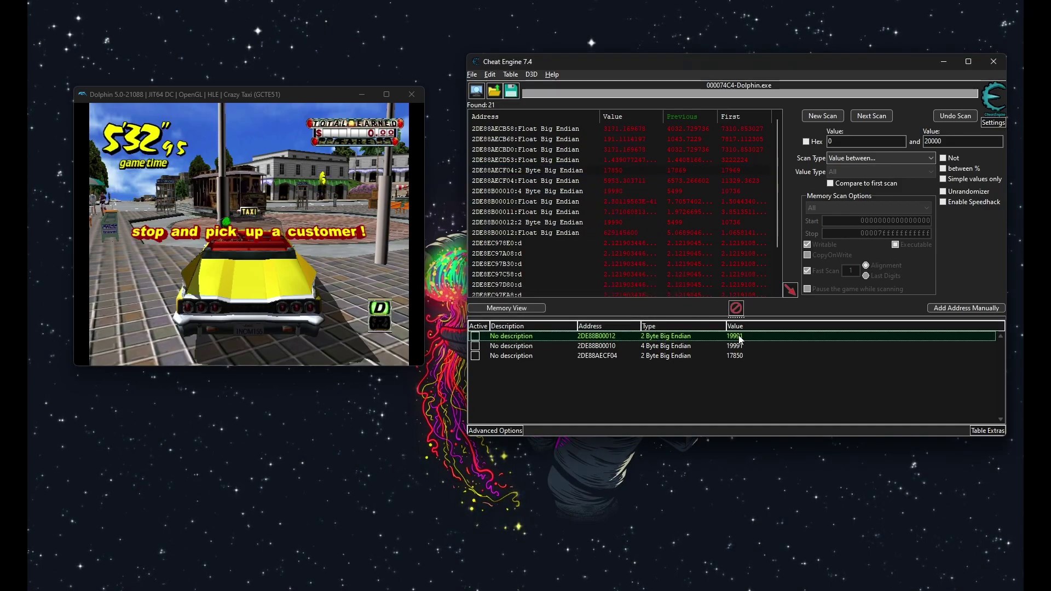
double_click(754, 347)
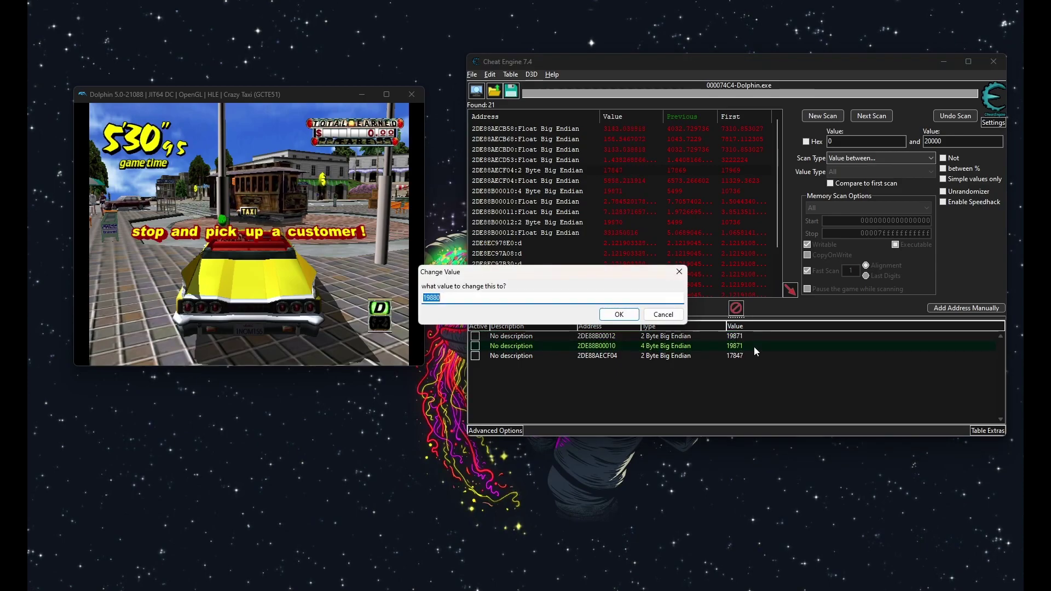
type("20000")
key("Return")
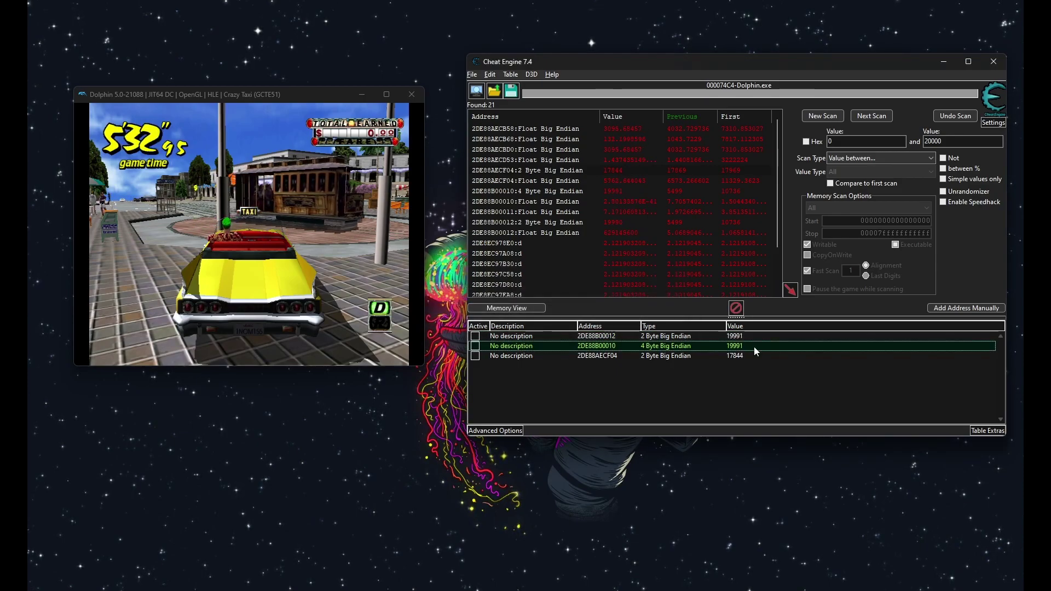
Step: Set the 4 Byte Big Endian entry 2DE88B00010 to 0 and the 2 Byte Big Endian entry 2DE88B00012 to 2000
double_click(754, 347)
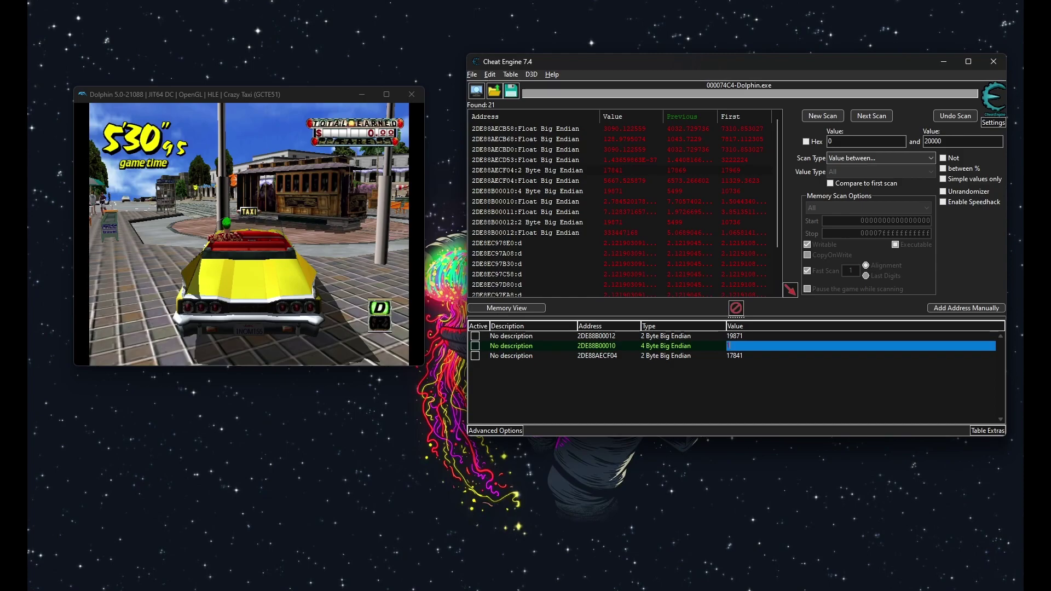
type("0")
key("Return")
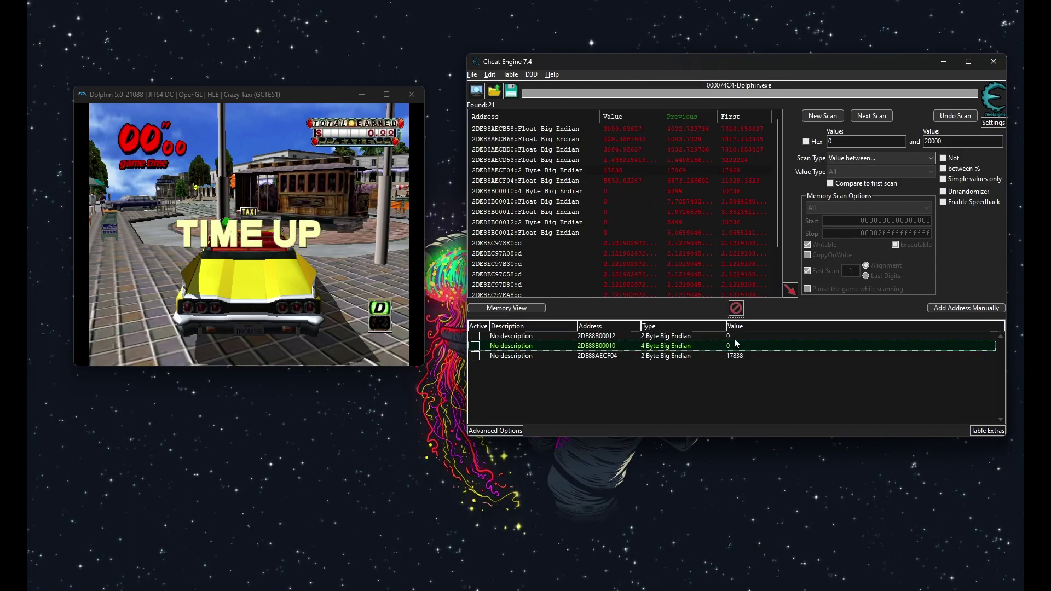
double_click(733, 336)
type("2000")
key("Return")
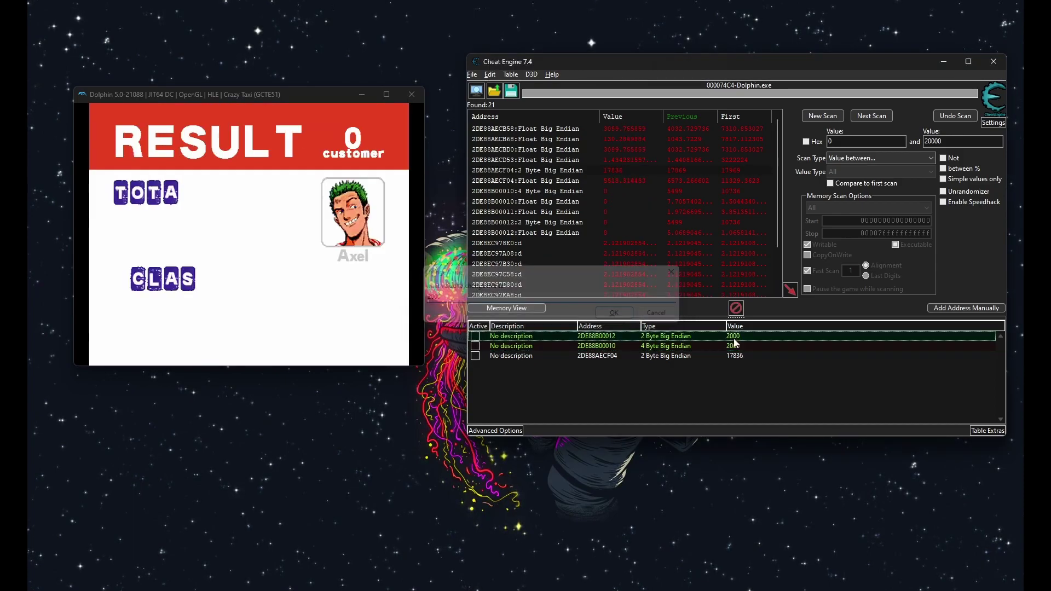
Step: Switch to Dolphin, leave the results screen and choose Arcade in the mode selection
left_click(328, 317)
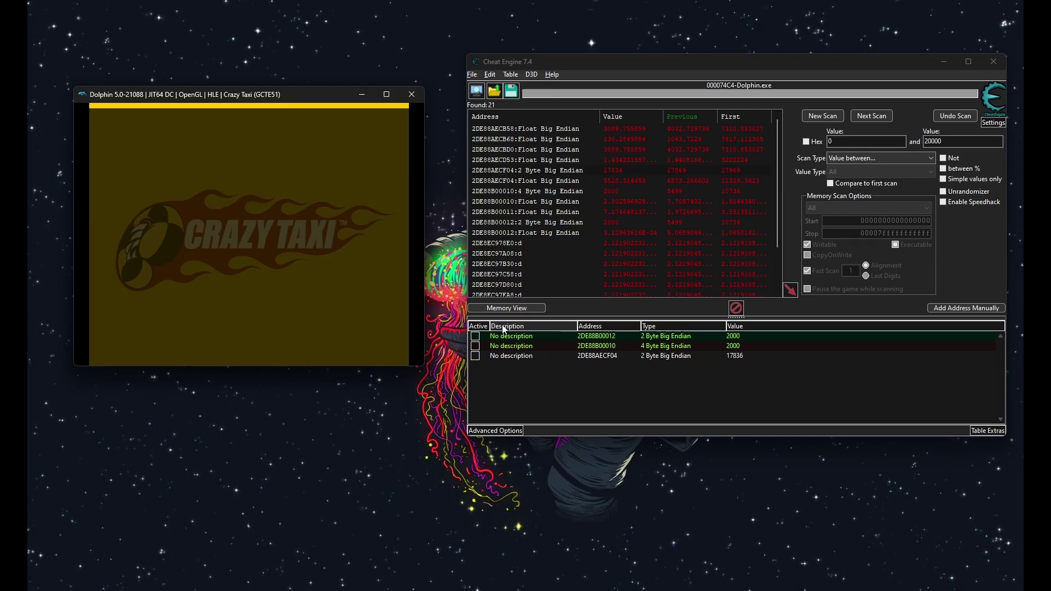
key("Down")
key("Up")
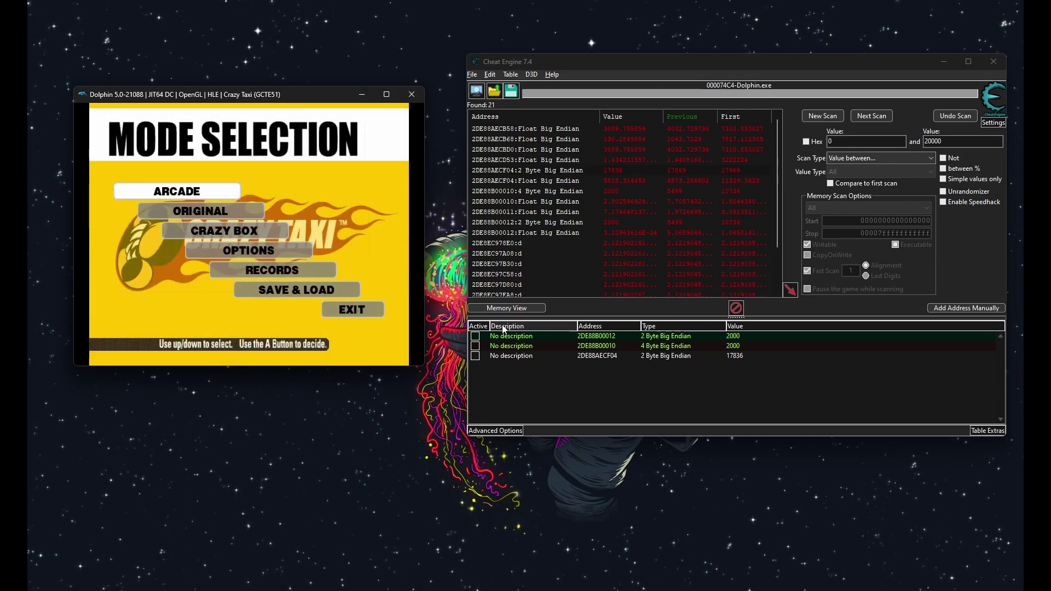
key("x")
key("x")
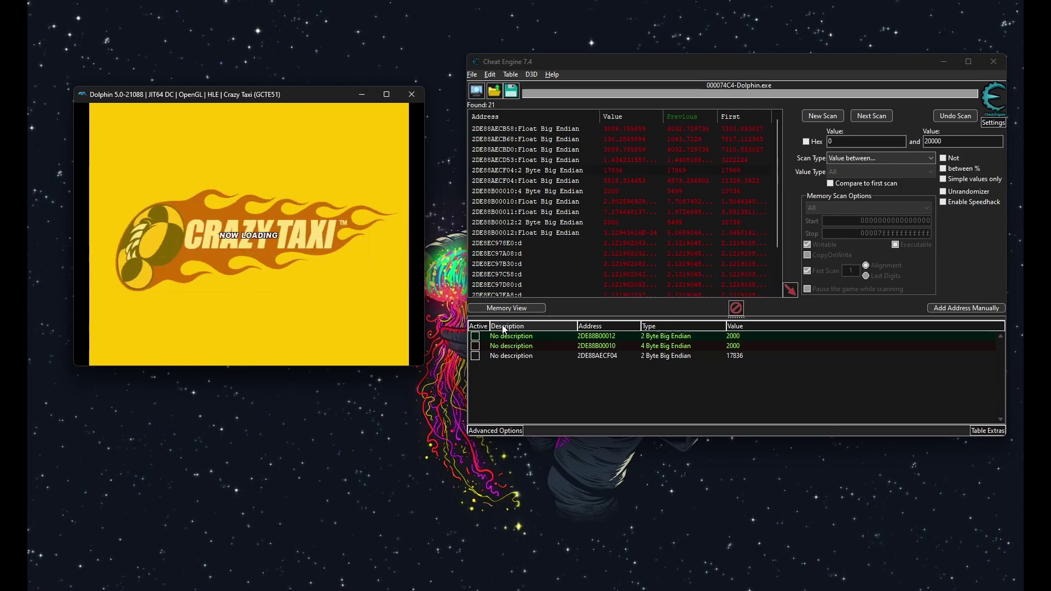